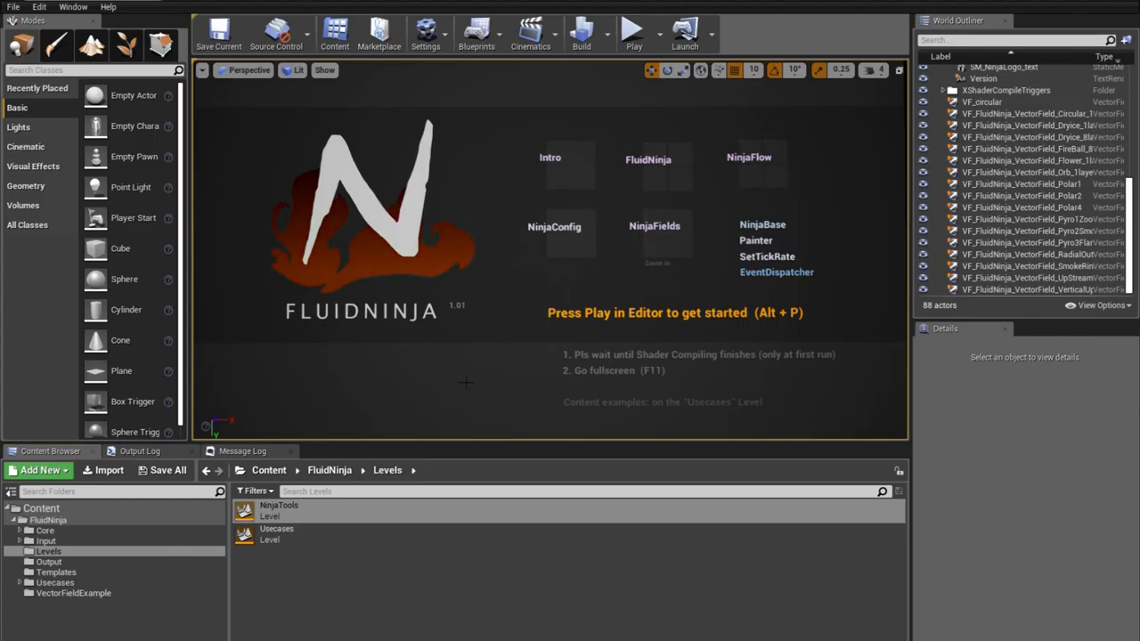
Launch FluidNinja fullscreen and show Intro page 6 on FGA export methods A and B.
key(F11)
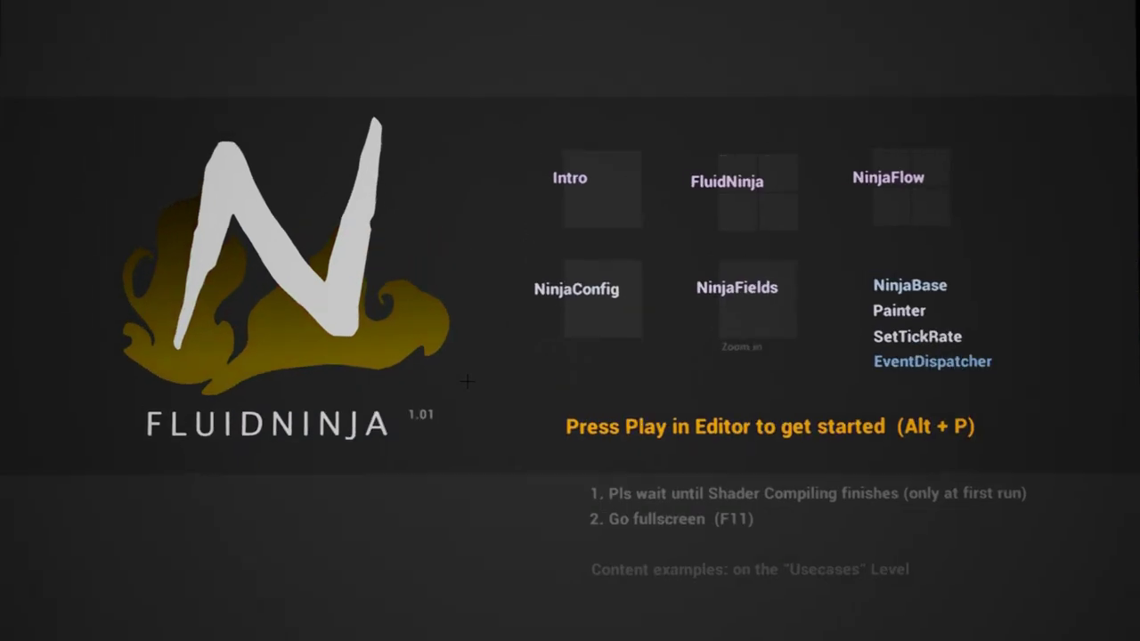
key(alt+p)
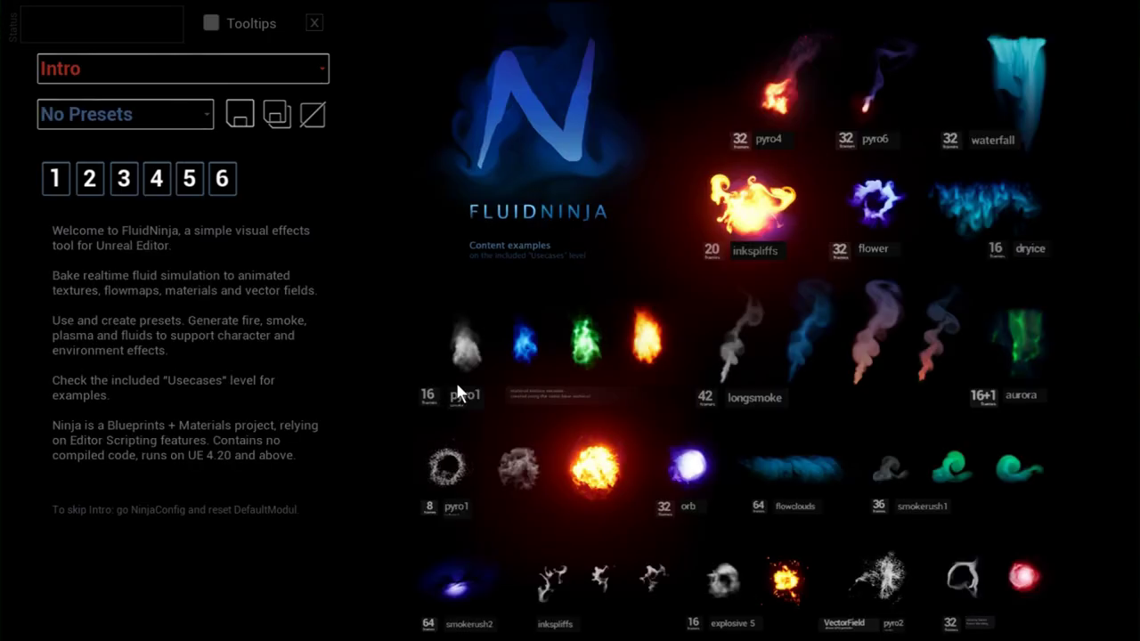
click(222, 181)
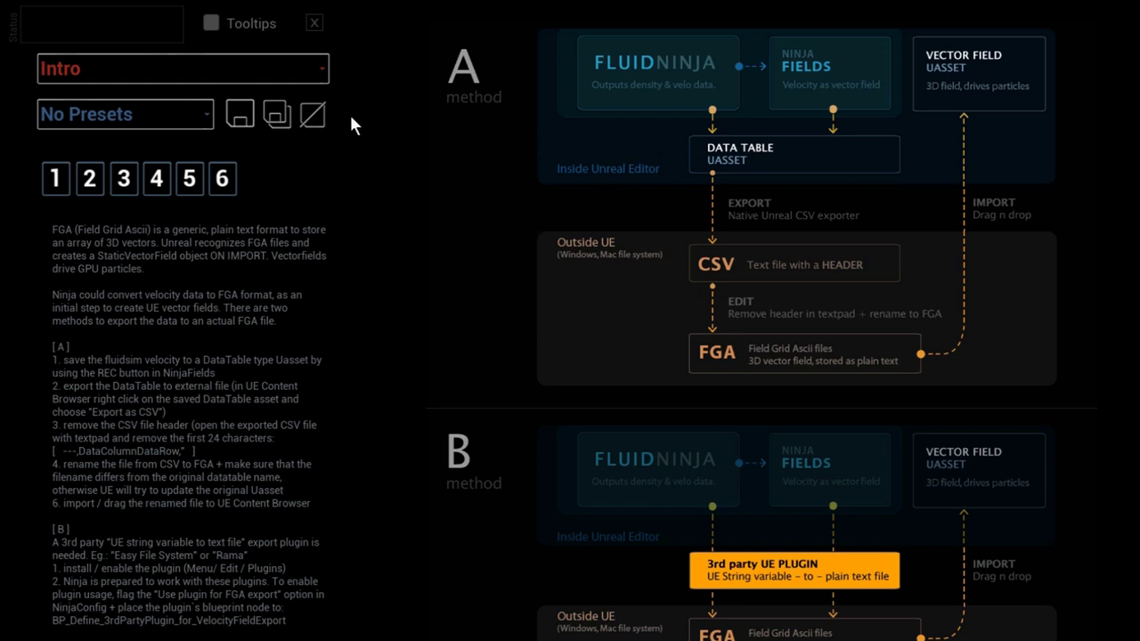
click(268, 70)
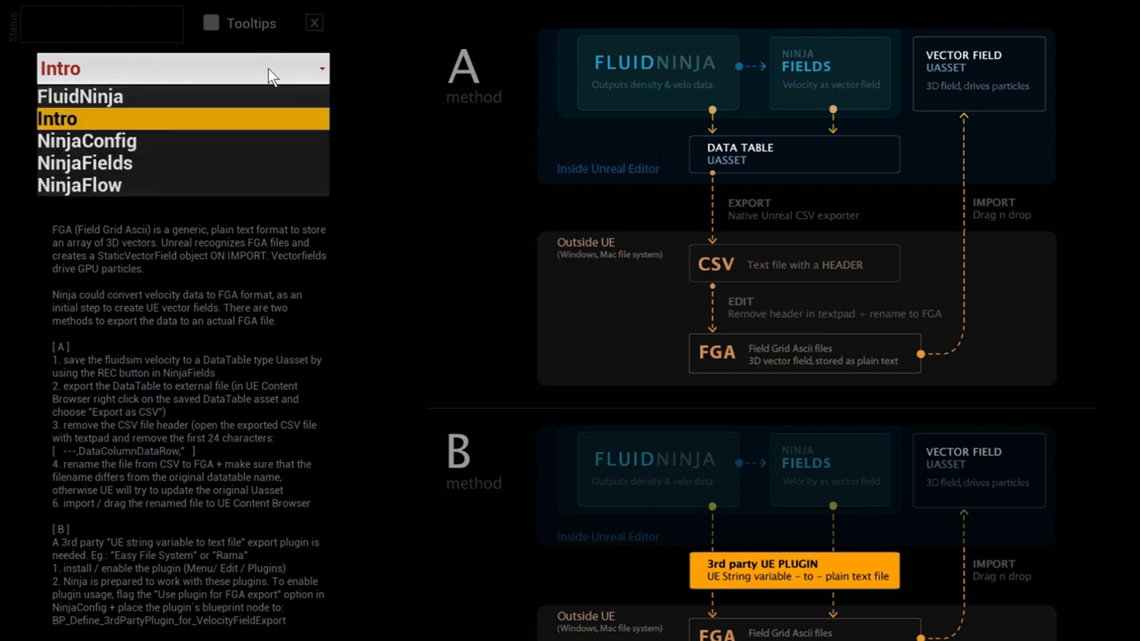
Switch to the FluidNinja module and load the FreehandDensity_SoftBrush preset.
click(120, 97)
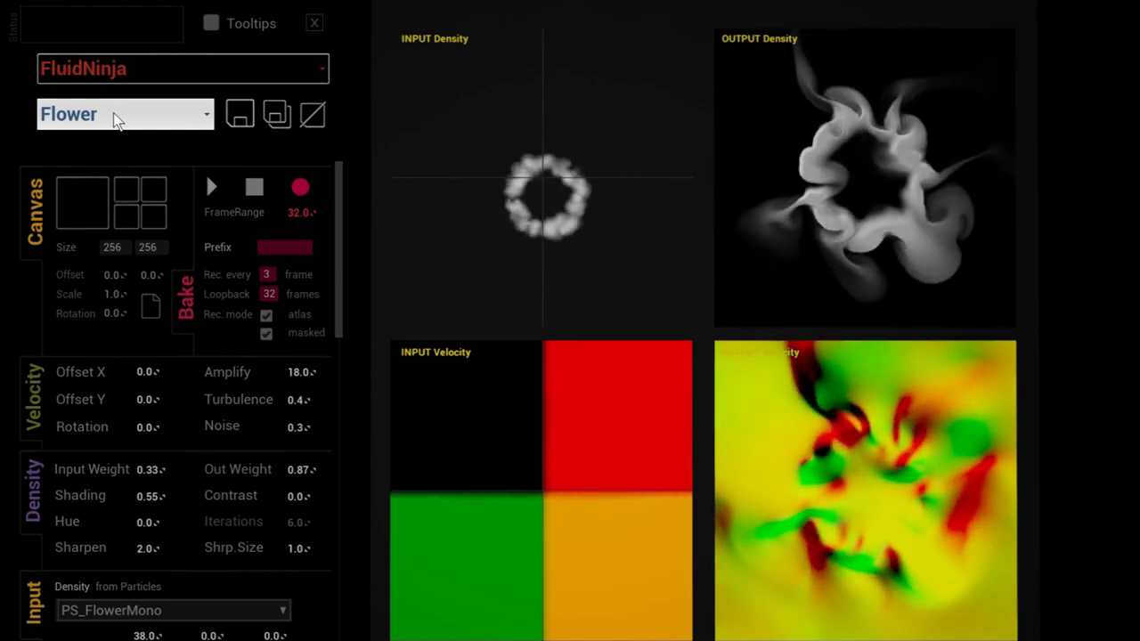
click(114, 118)
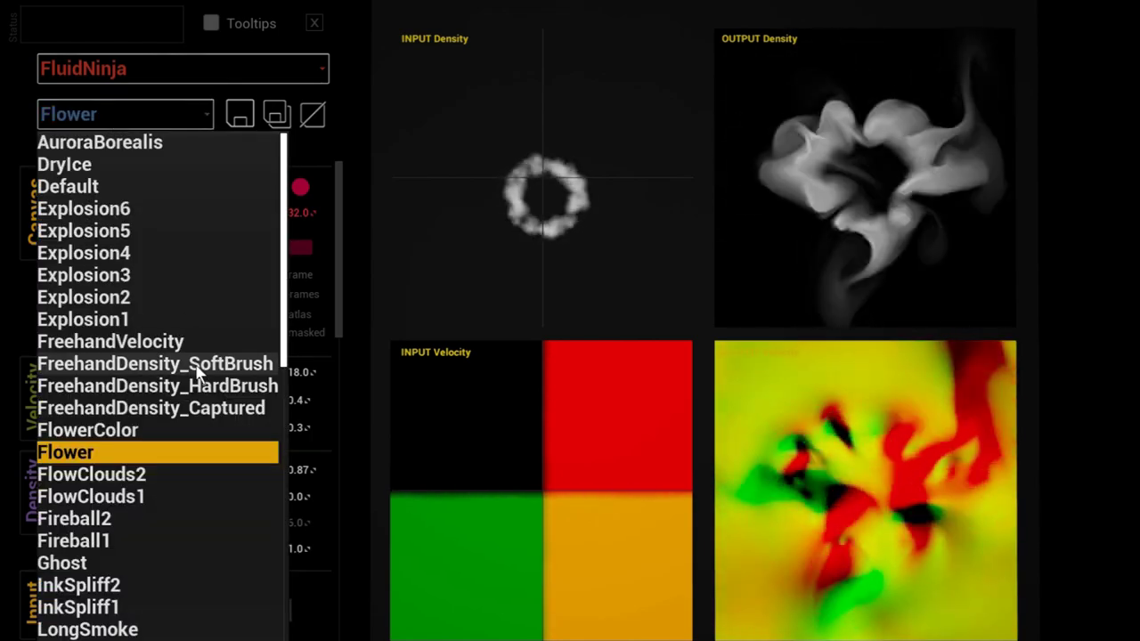
click(197, 367)
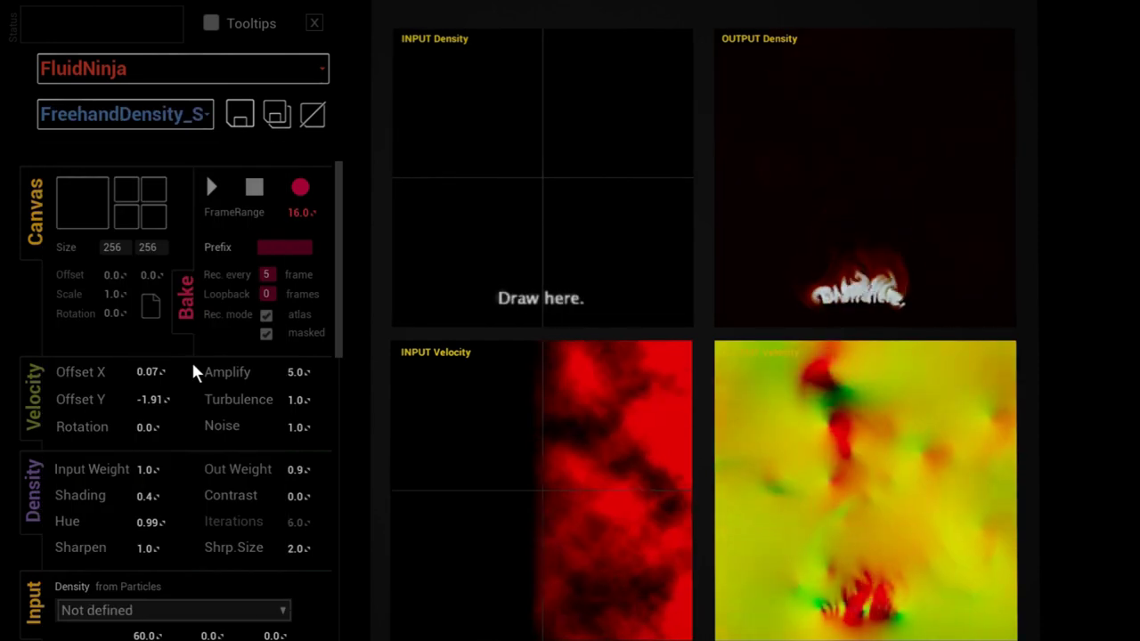
Set Input > Density from Bitmap to Not defined for an empty canvas.
scroll(250, 423, down, 2)
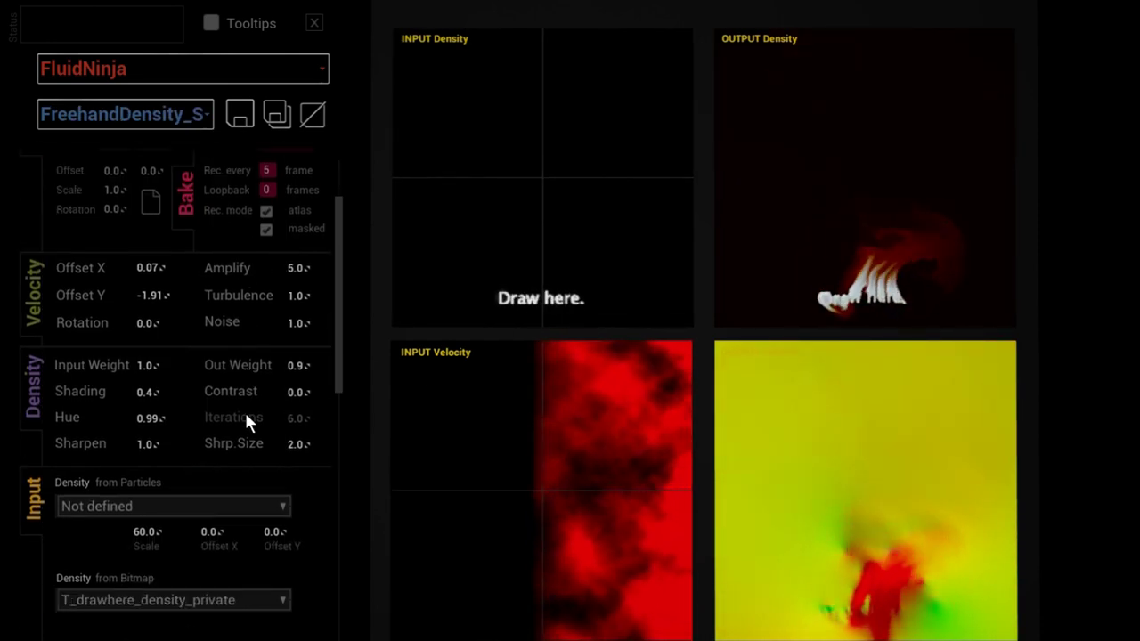
scroll(247, 423, down, 2)
click(206, 475)
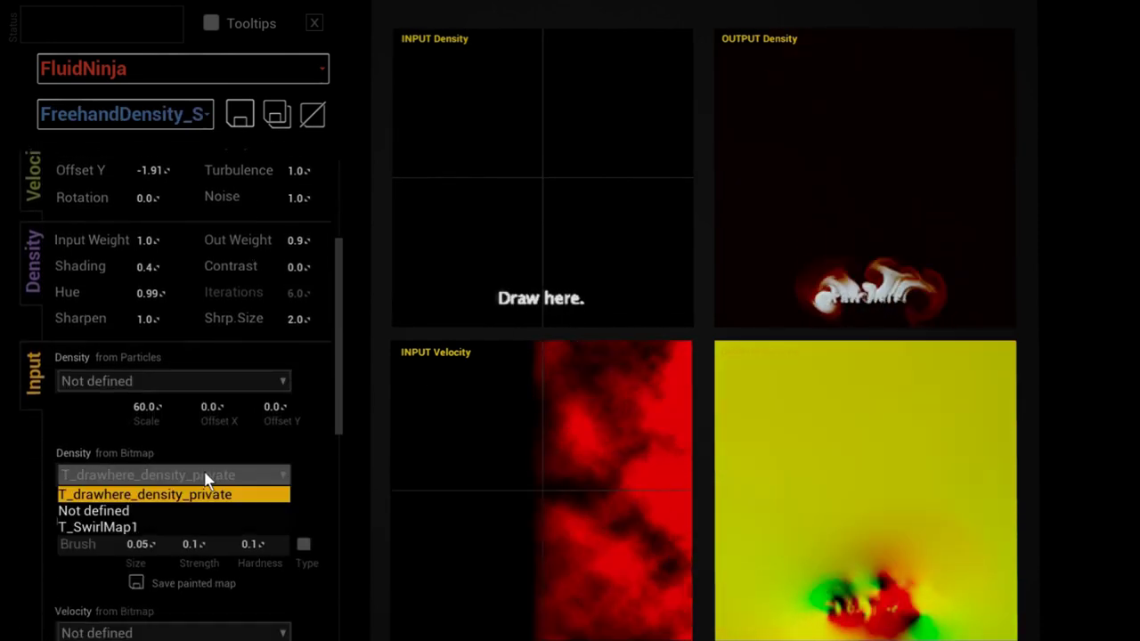
click(75, 509)
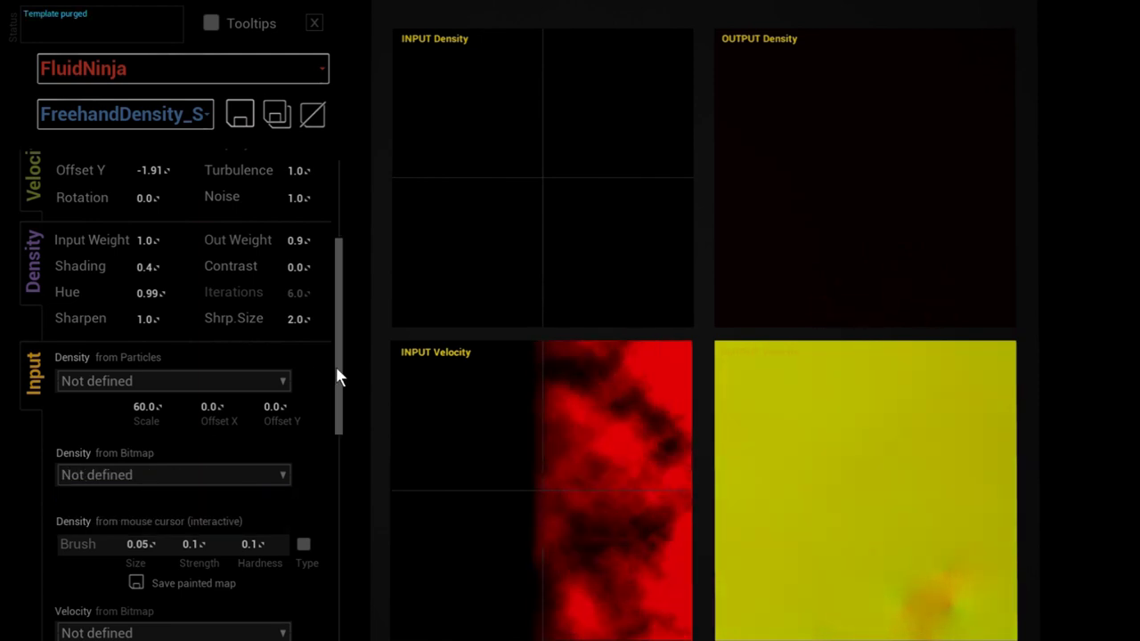
drag(337, 376, 341, 166)
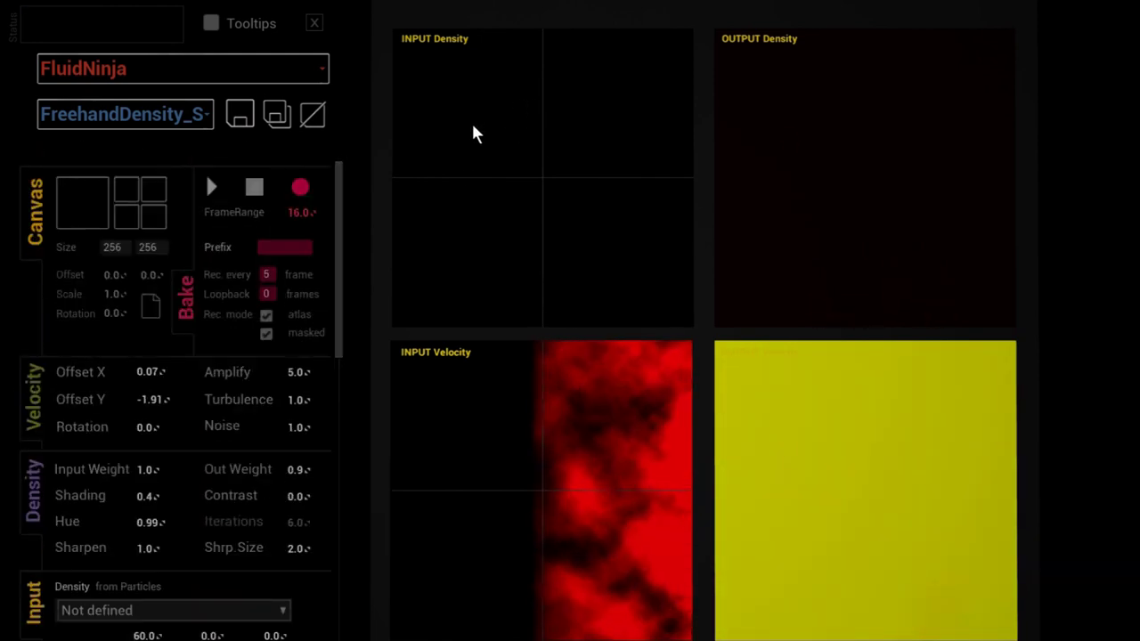
Paint a closed density loop, then set velocity Offset Y 0.0, Rotation 0.25, Amplify 25.0.
mouse_move(470, 138)
mouse_down()
mouse_move(629, 189)
mouse_move(454, 125)
mouse_up()
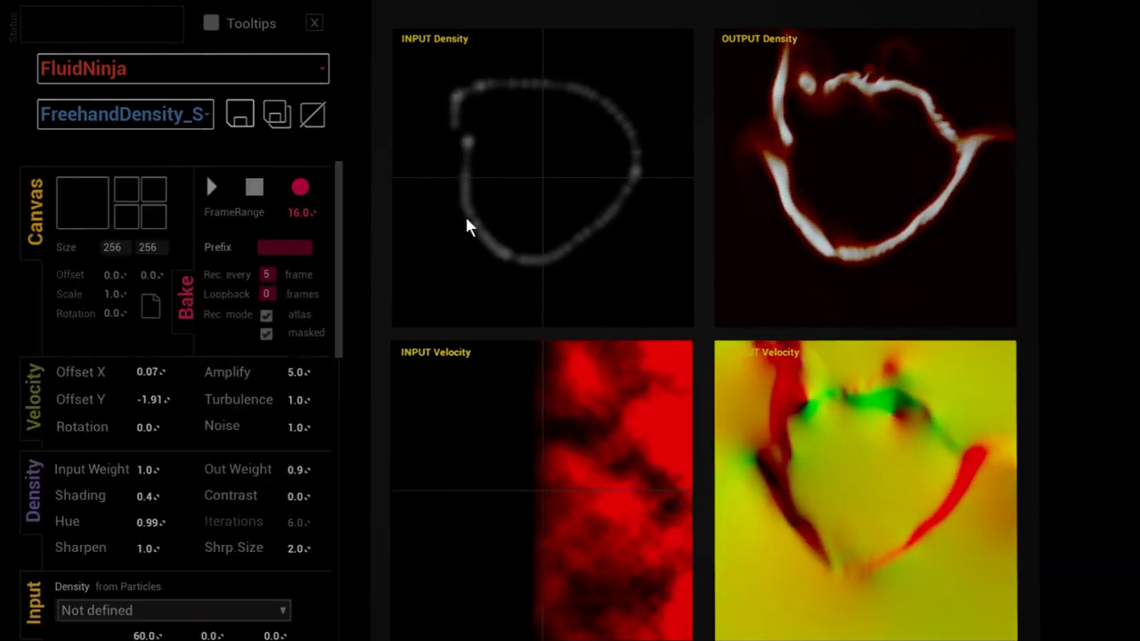
click(147, 400)
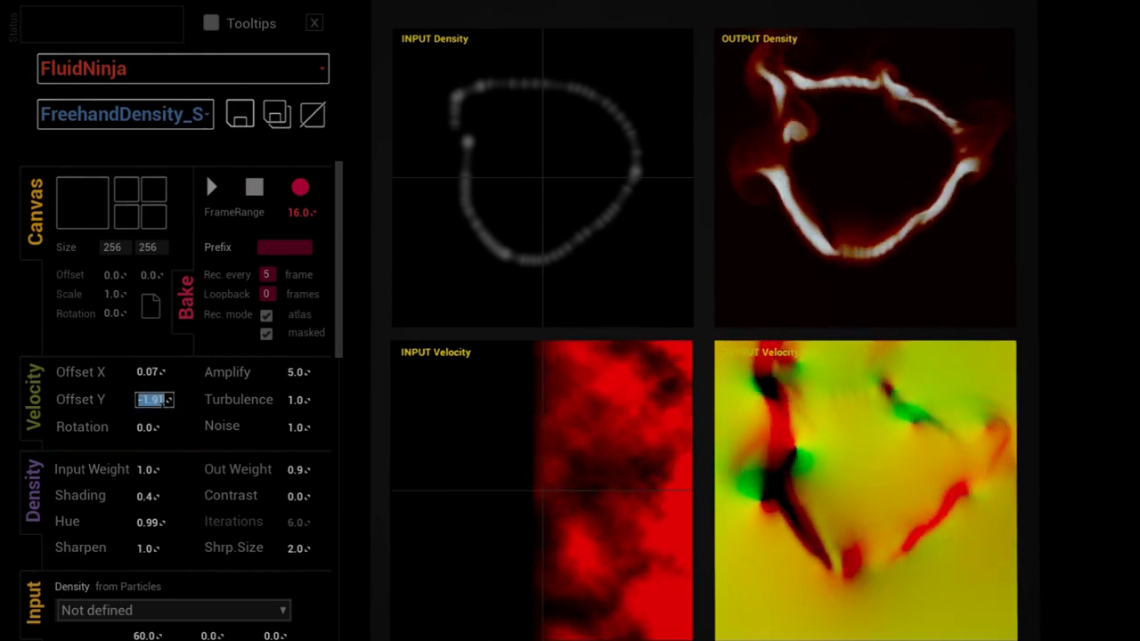
click(162, 432)
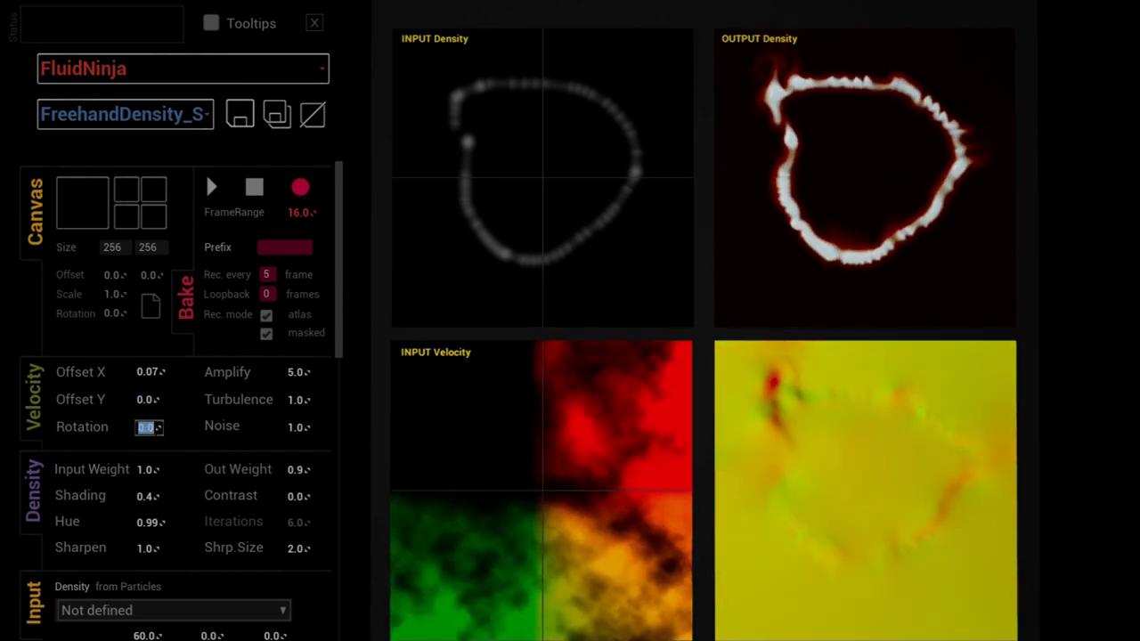
text(0.25)
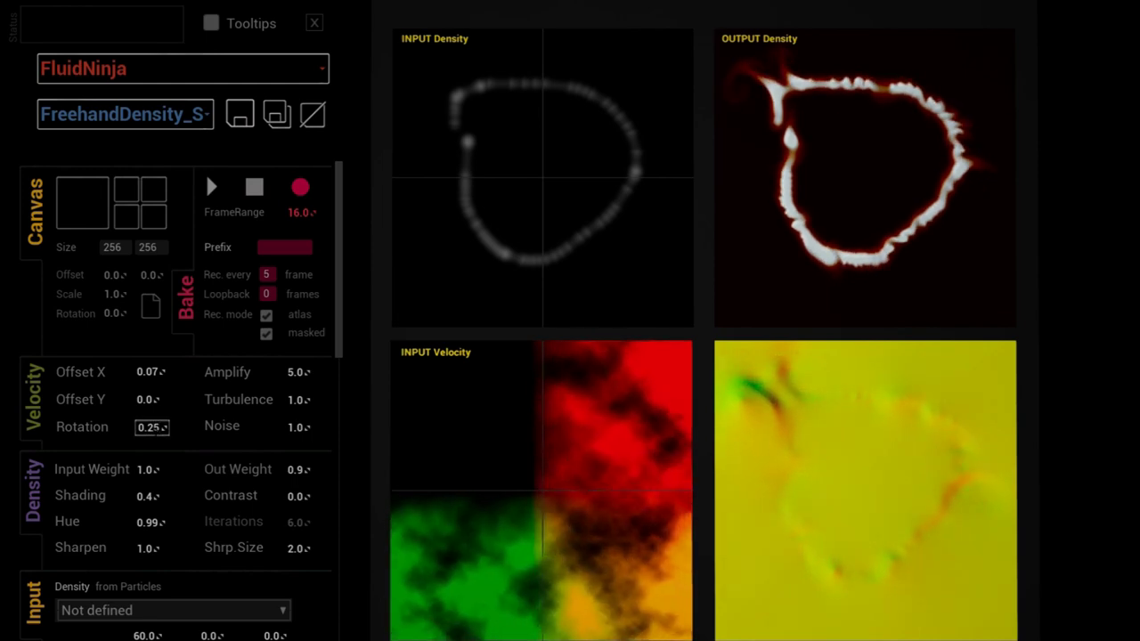
key(Return)
click(299, 372)
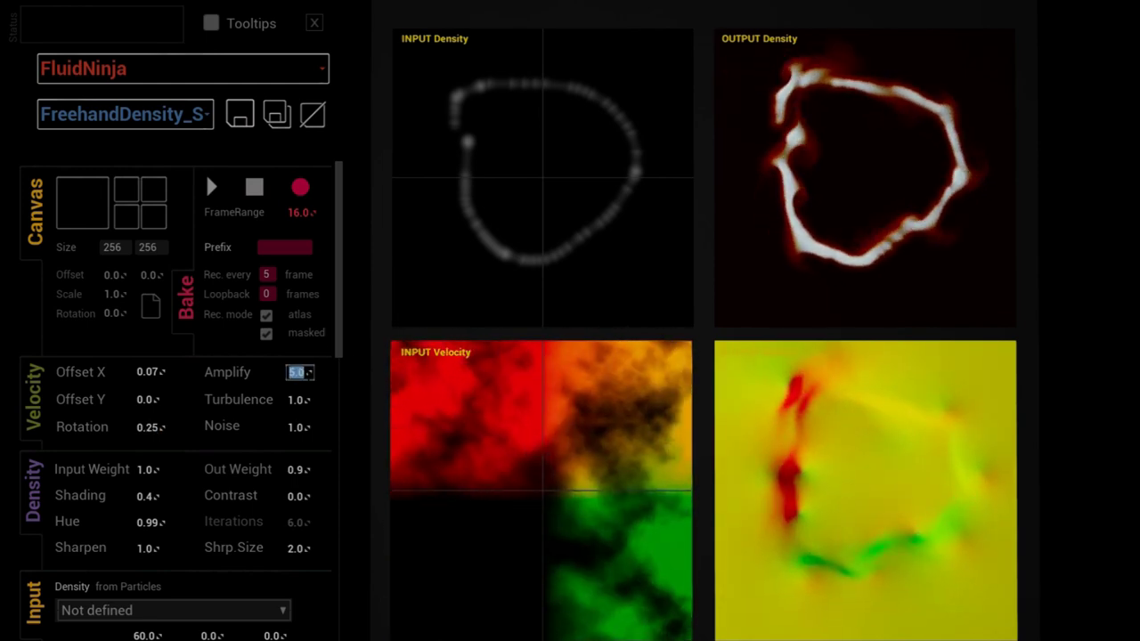
text(25)
key(Return)
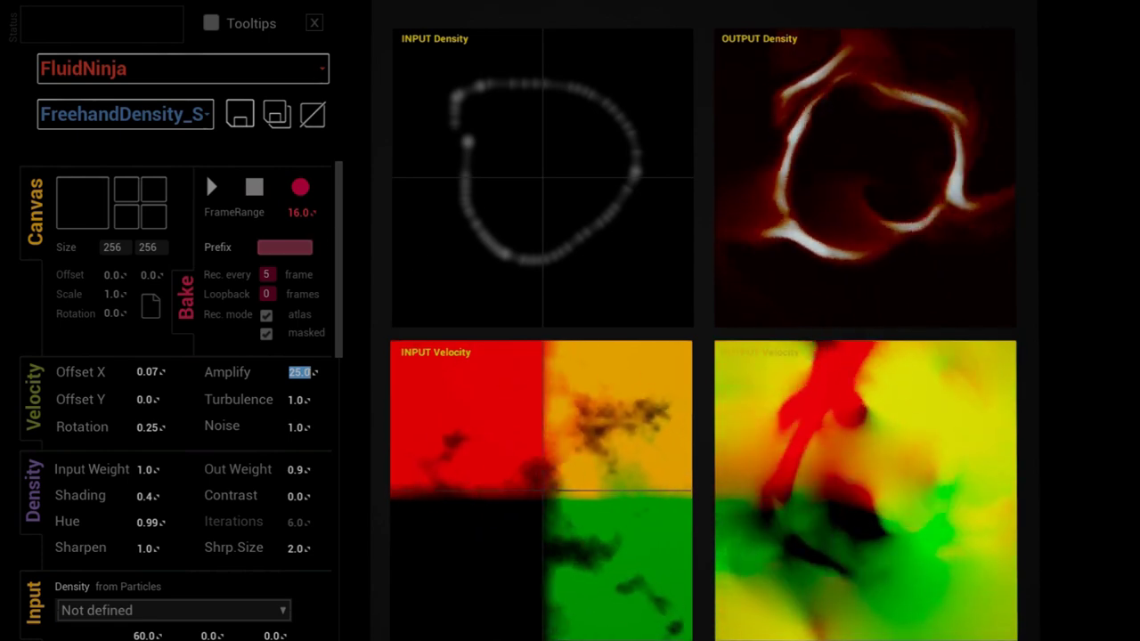
Set bake prefix 'circular' and loopback 16, then scroll down to Export FGA.
click(294, 248)
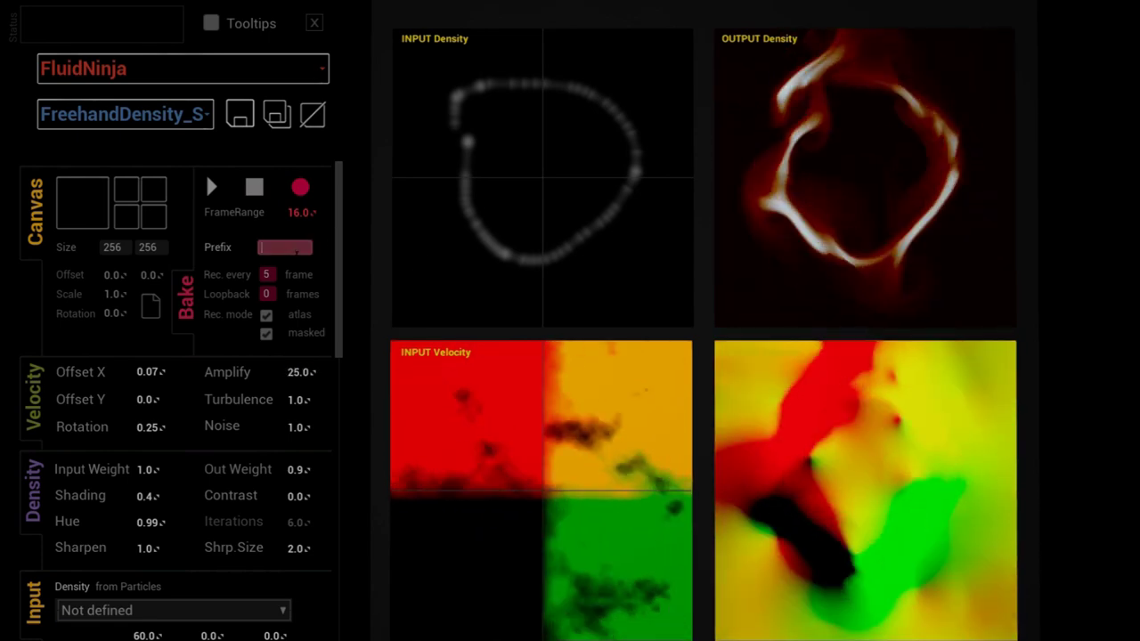
text(circular)
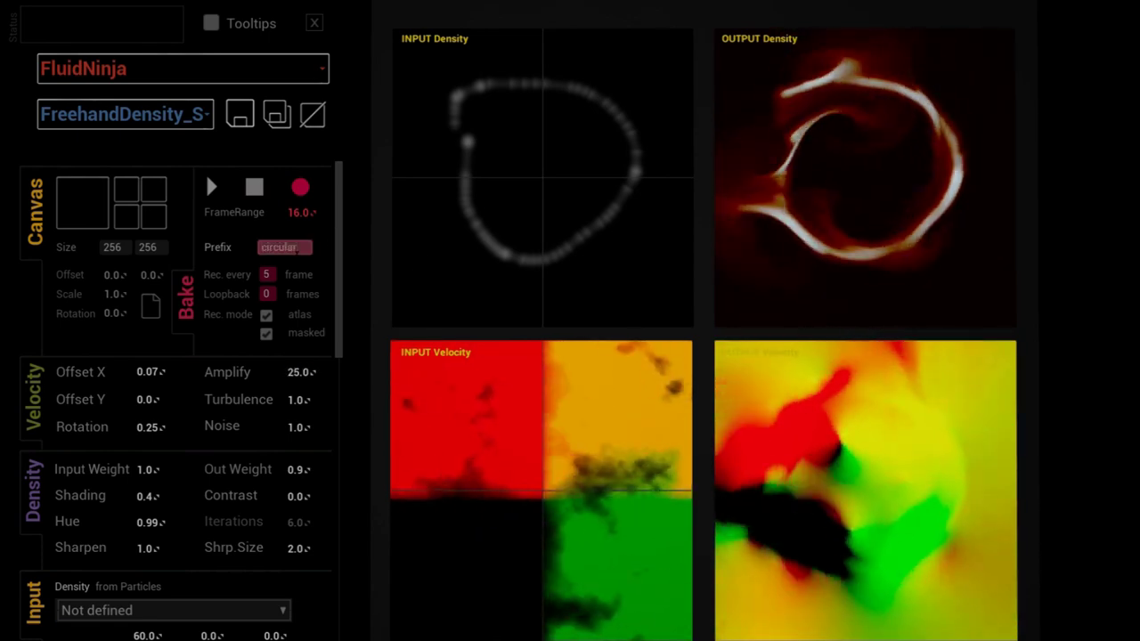
key(Tab)
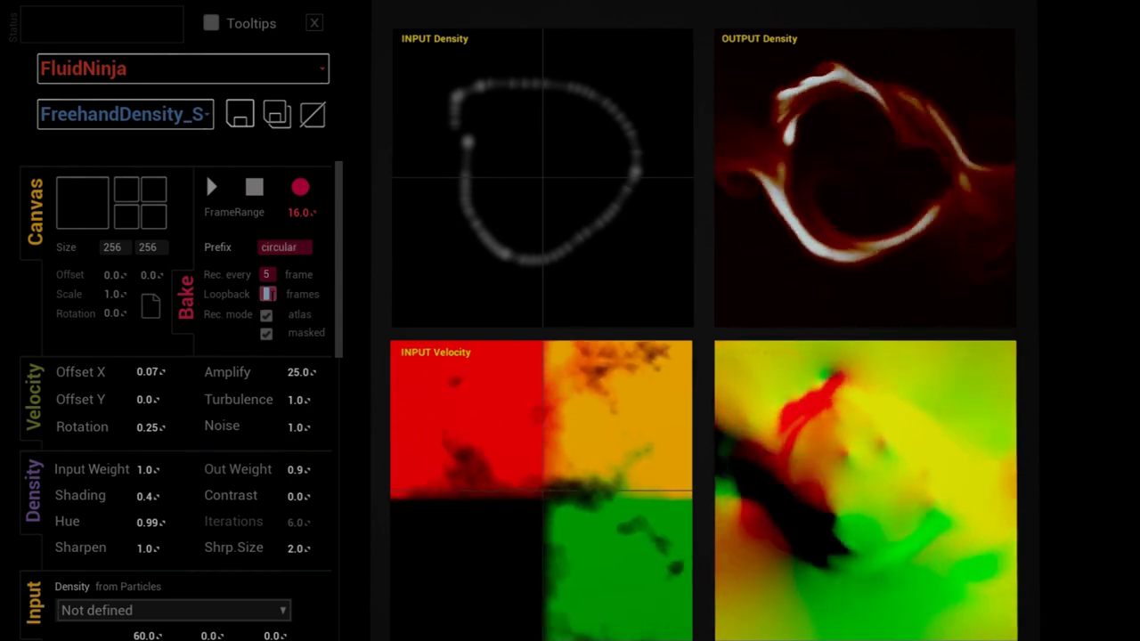
text(16)
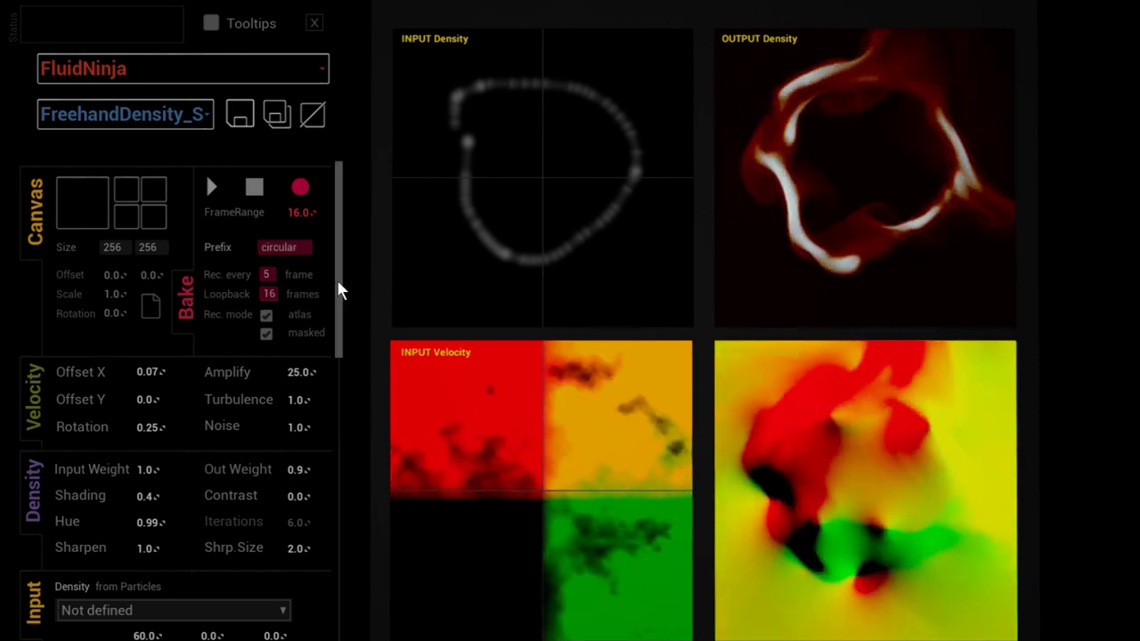
drag(338, 285, 335, 315)
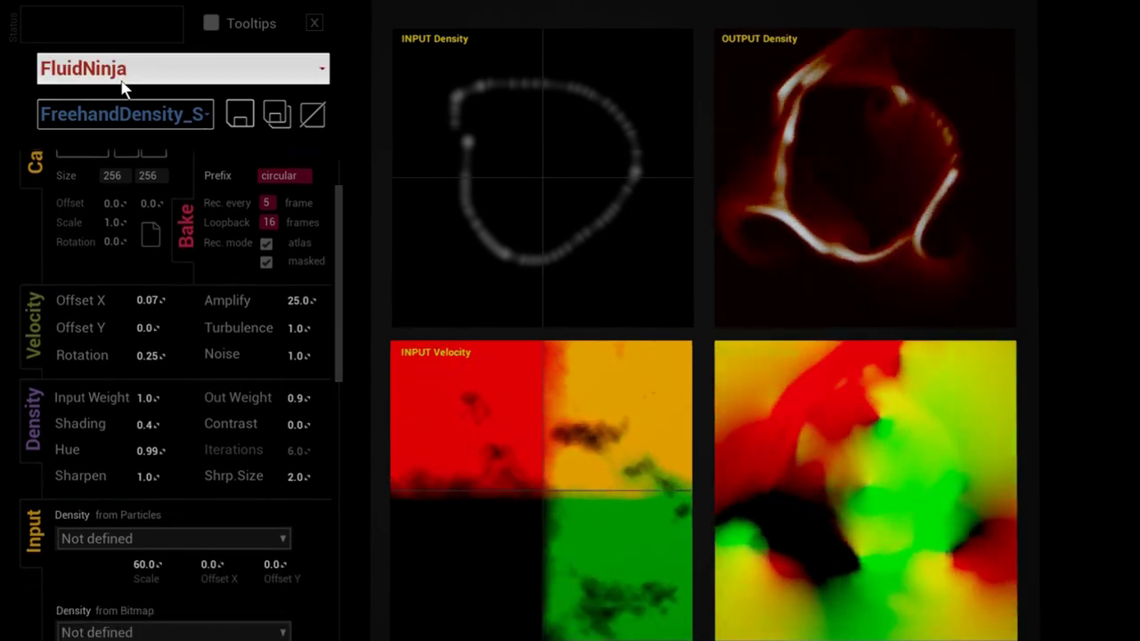
drag(341, 230, 342, 442)
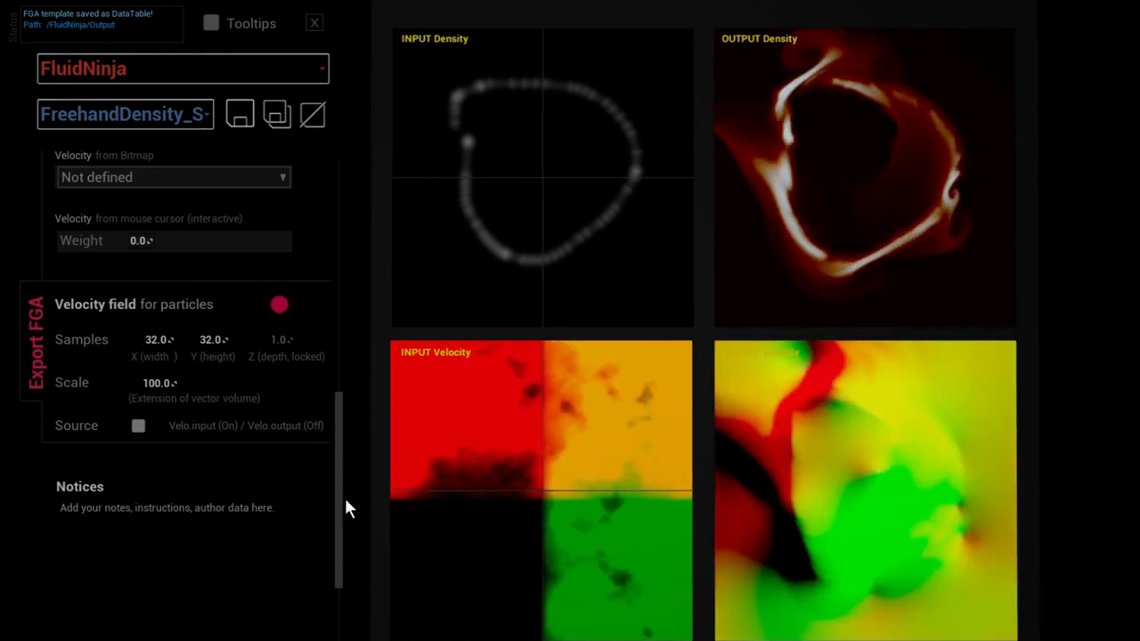
drag(341, 500, 338, 223)
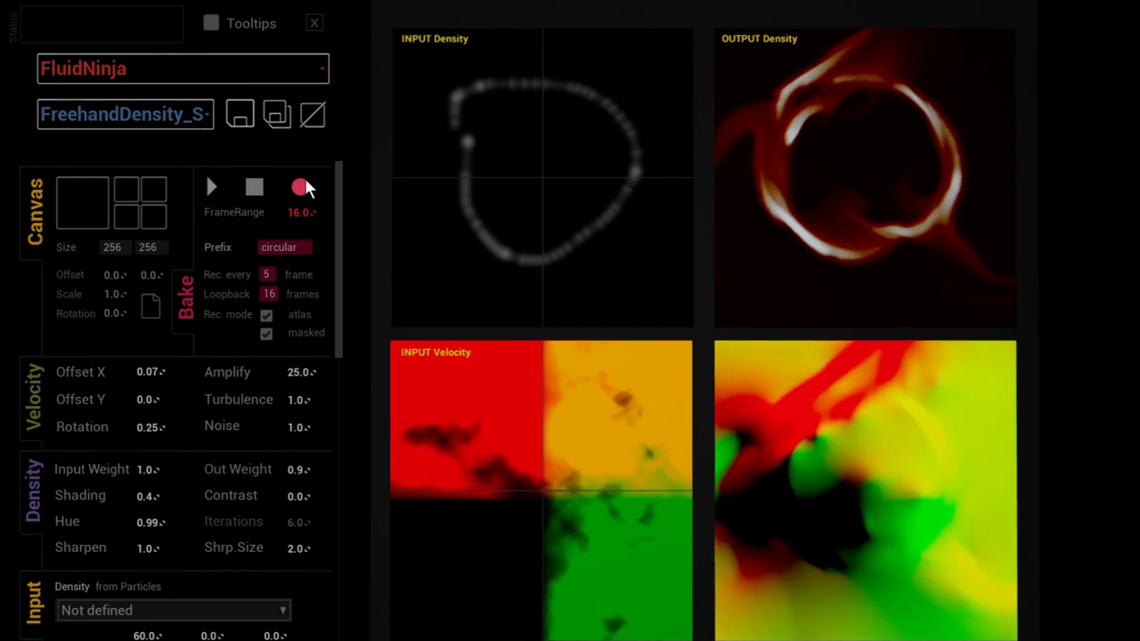
Bake the circular sequence, mark its textures for saving, then close the tool and stop play.
click(300, 189)
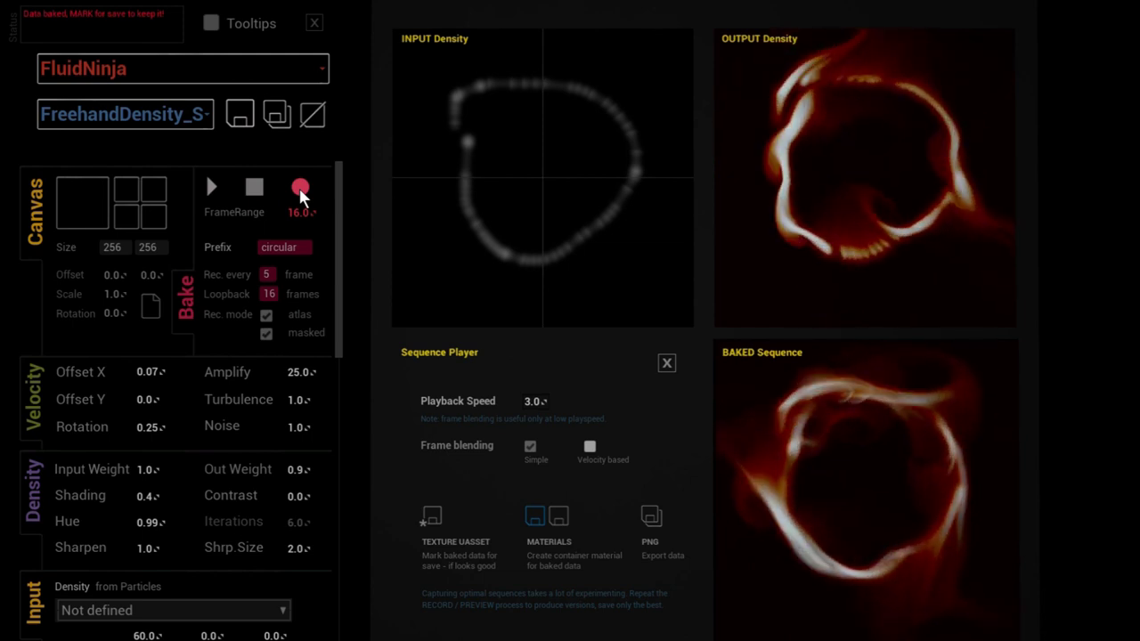
click(433, 526)
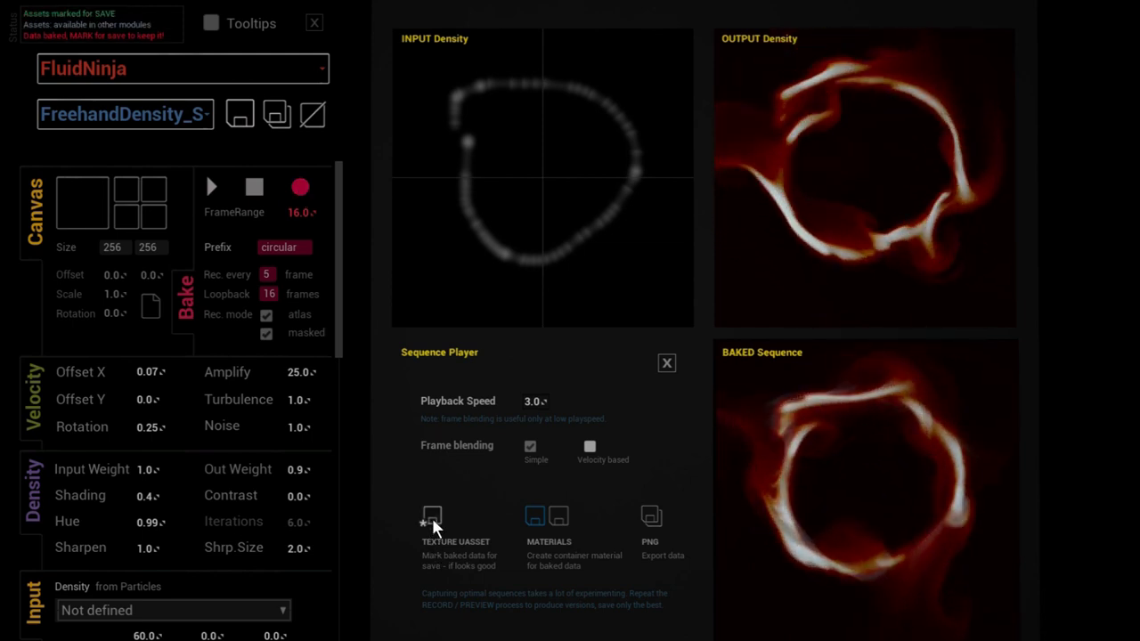
click(316, 24)
key(Escape)
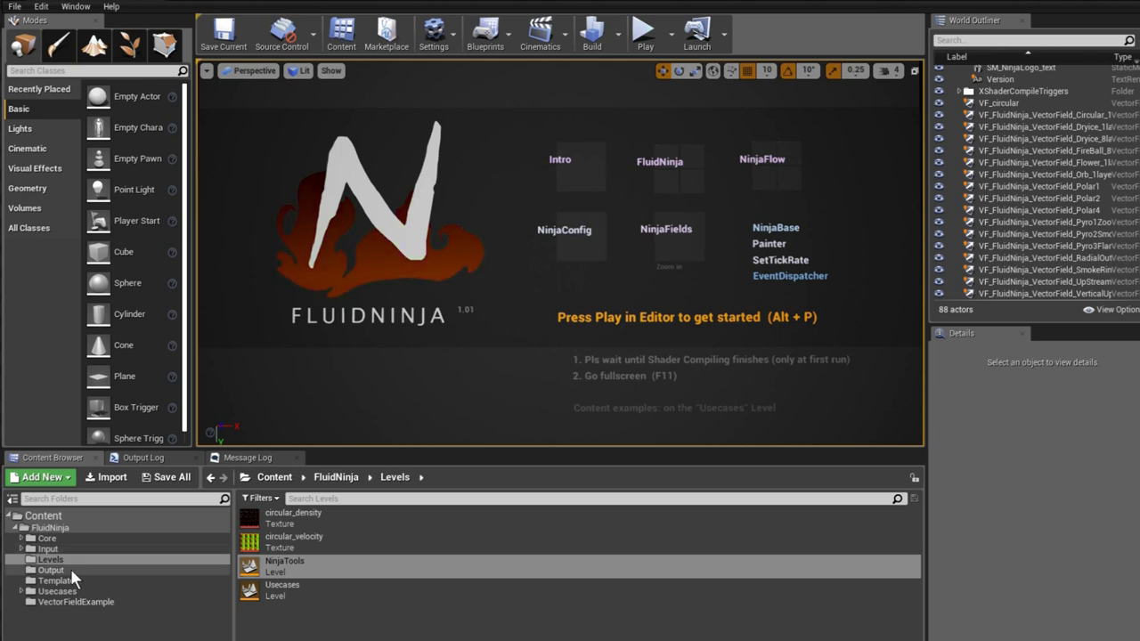
Inspect the circular_velocity texture from the Output folder, then make the viewport fullscreen.
click(70, 570)
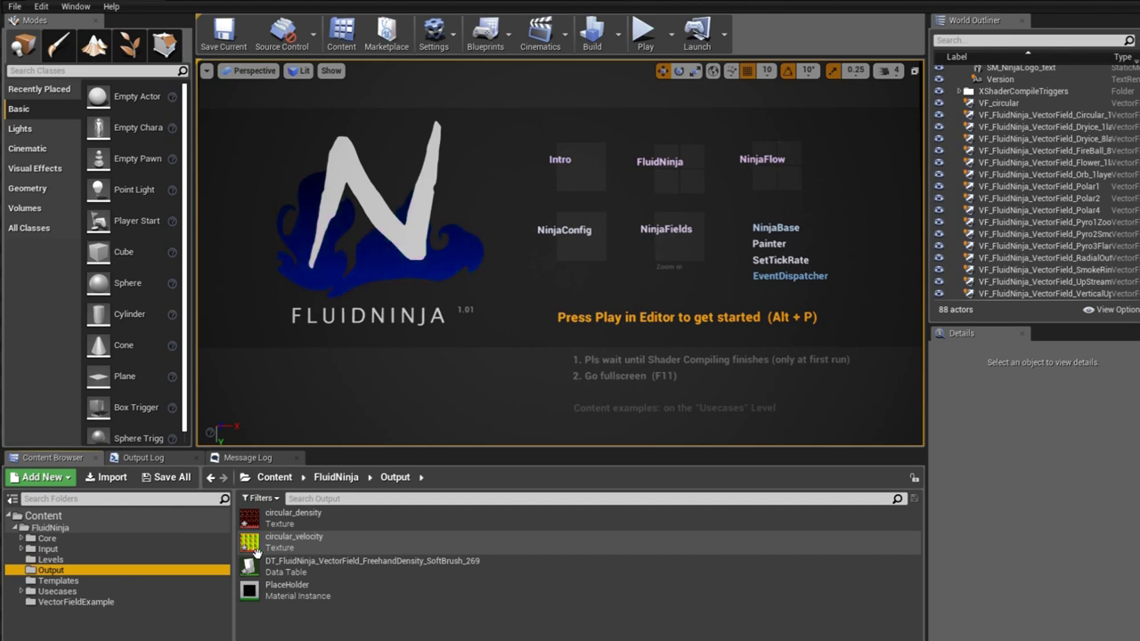
double_click(291, 548)
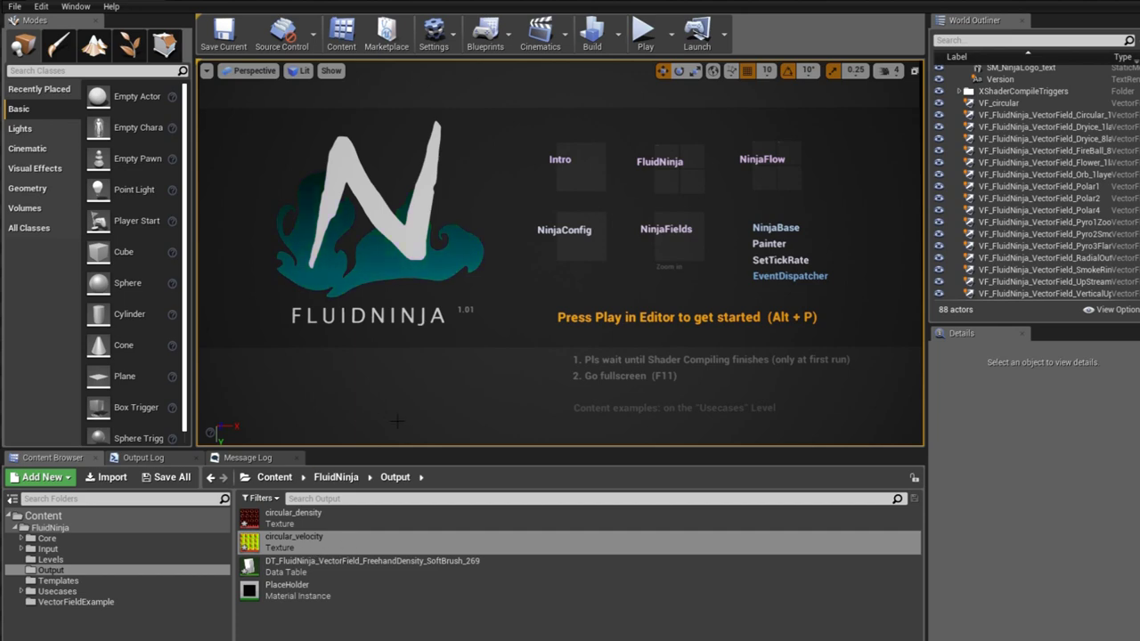
key(F11)
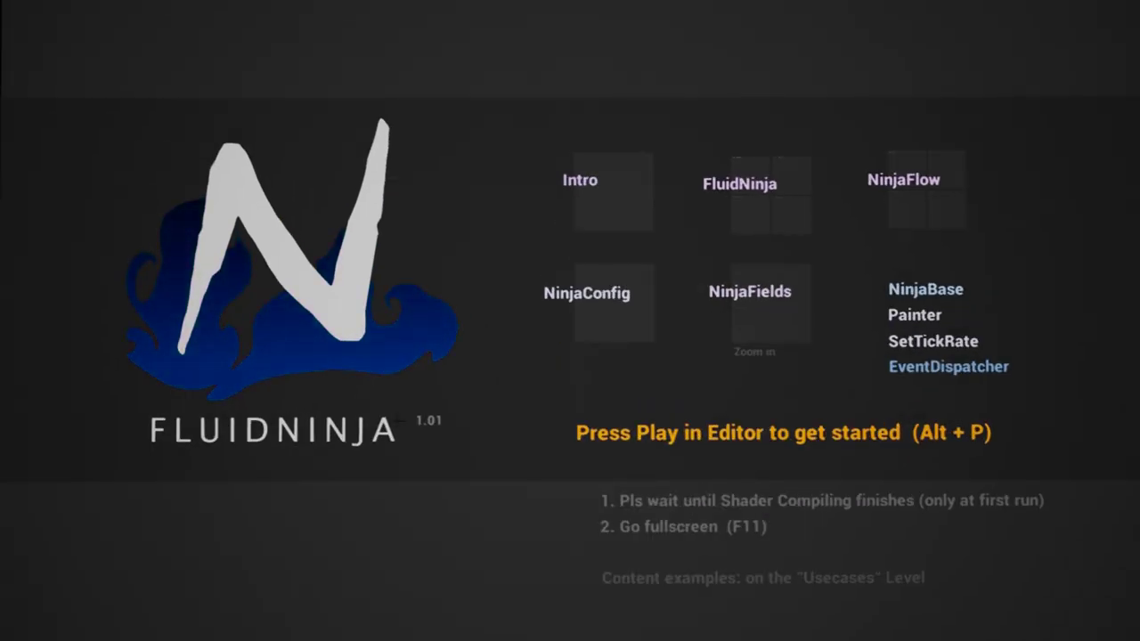
Play the level and switch FluidNinja to the NinjaFields module.
key(alt+p)
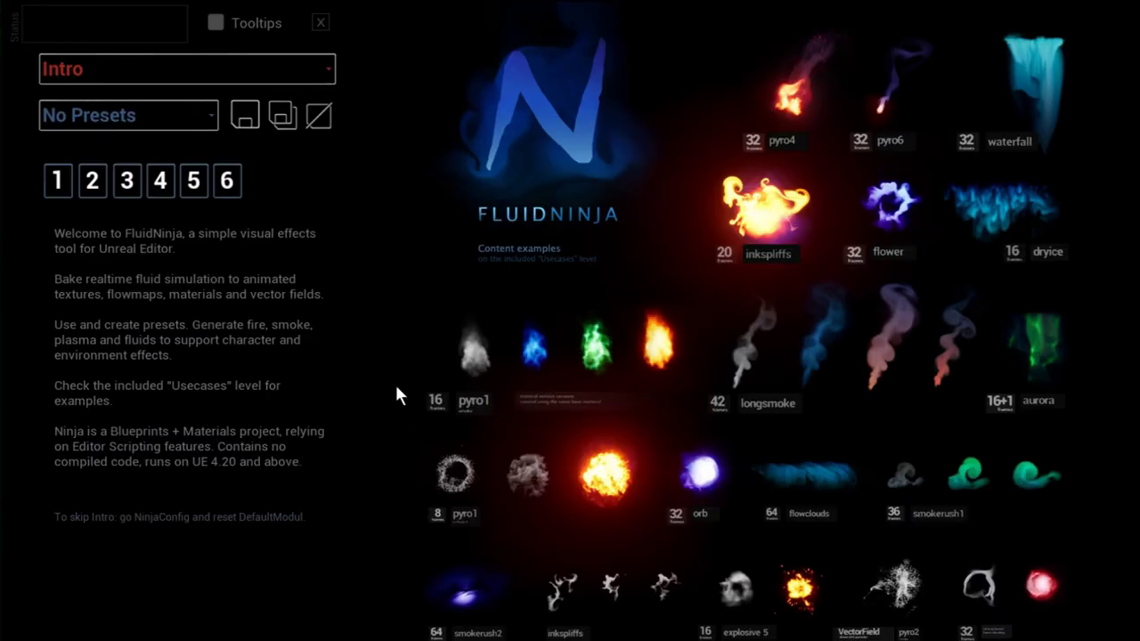
click(138, 71)
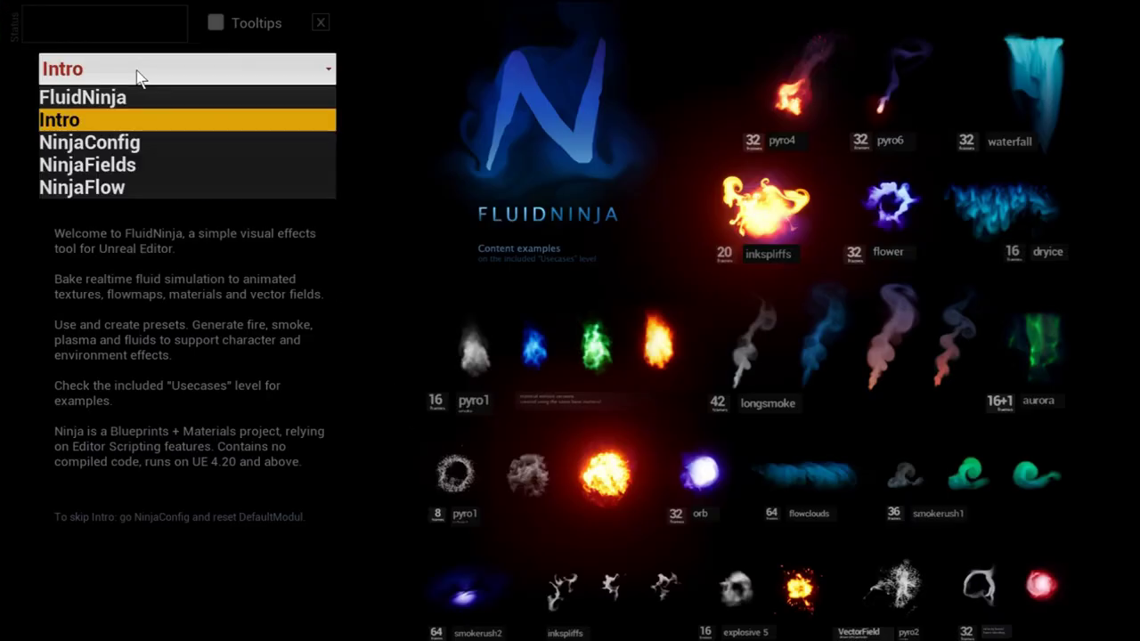
click(119, 169)
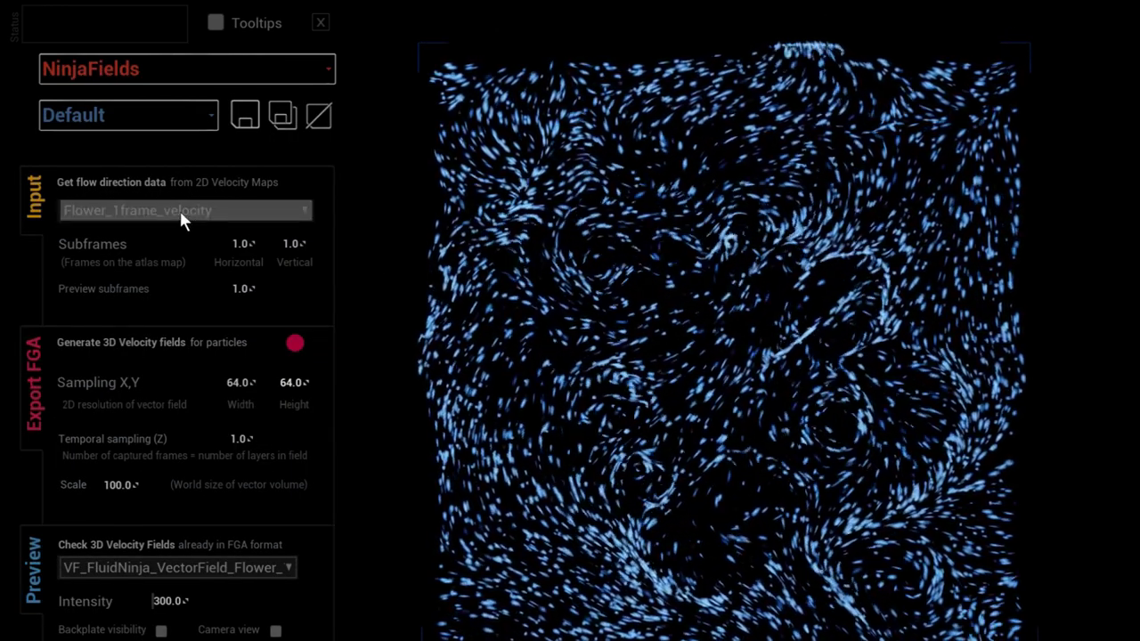
Set both the input velocity map and the 3D field preview to None.
click(180, 211)
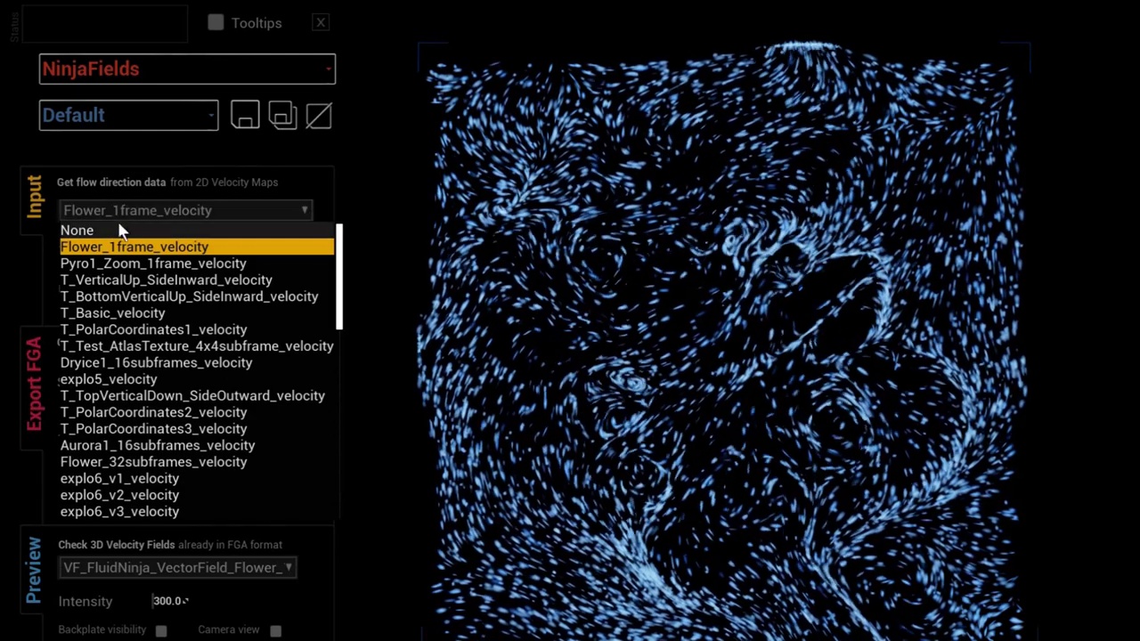
click(121, 231)
click(148, 563)
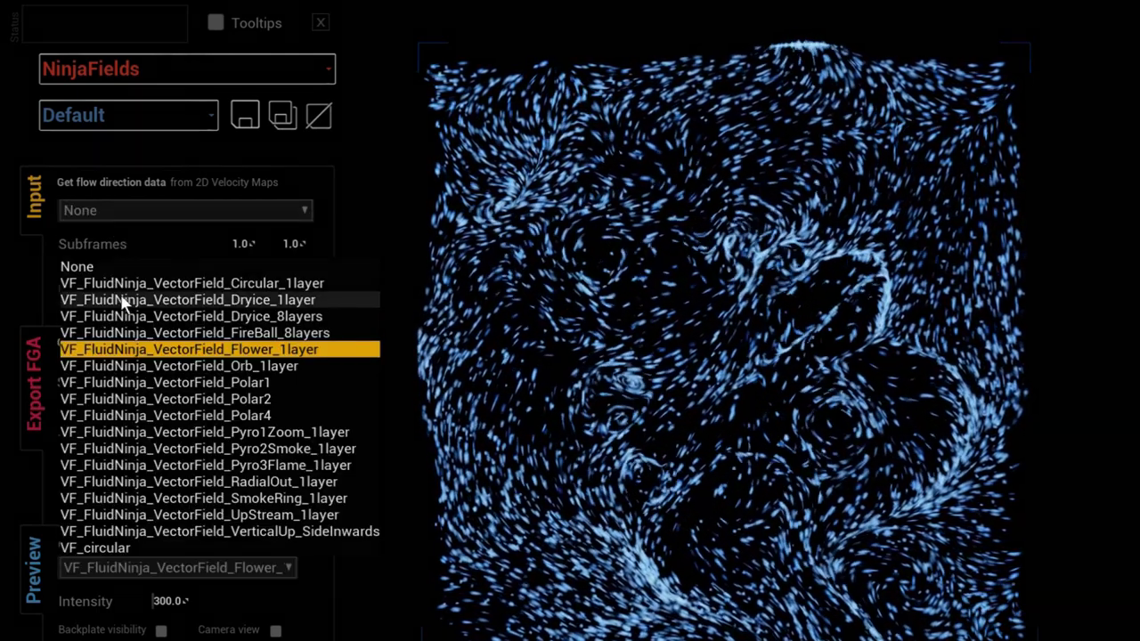
click(111, 267)
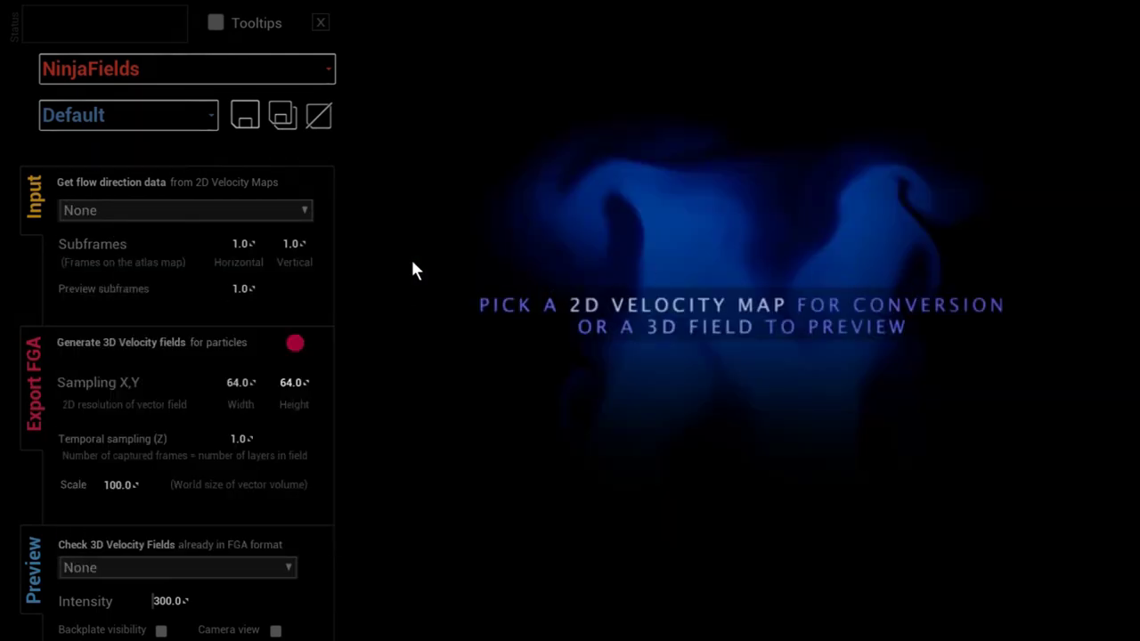
click(151, 210)
Load circular_velocity as input and set Preview subframes to 3.
scroll(192, 365, down, 3)
scroll(190, 369, down, 5)
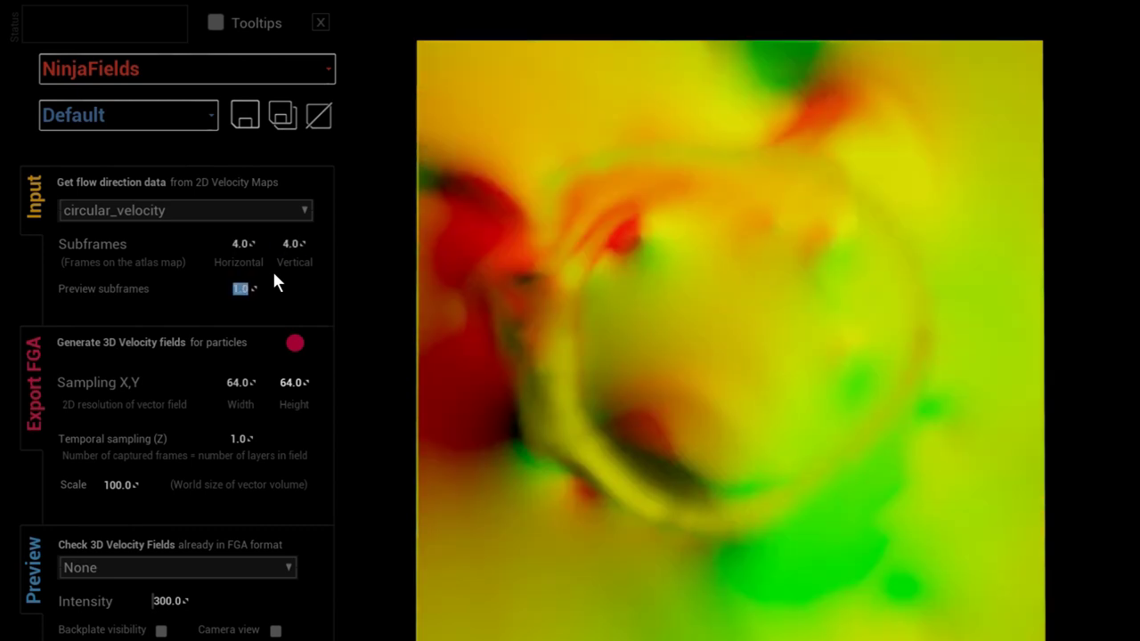
mouse_move(238, 288)
mouse_down()
mouse_move(214, 288)
mouse_move(302, 289)
mouse_move(249, 288)
mouse_move(285, 288)
mouse_move(256, 302)
mouse_up()
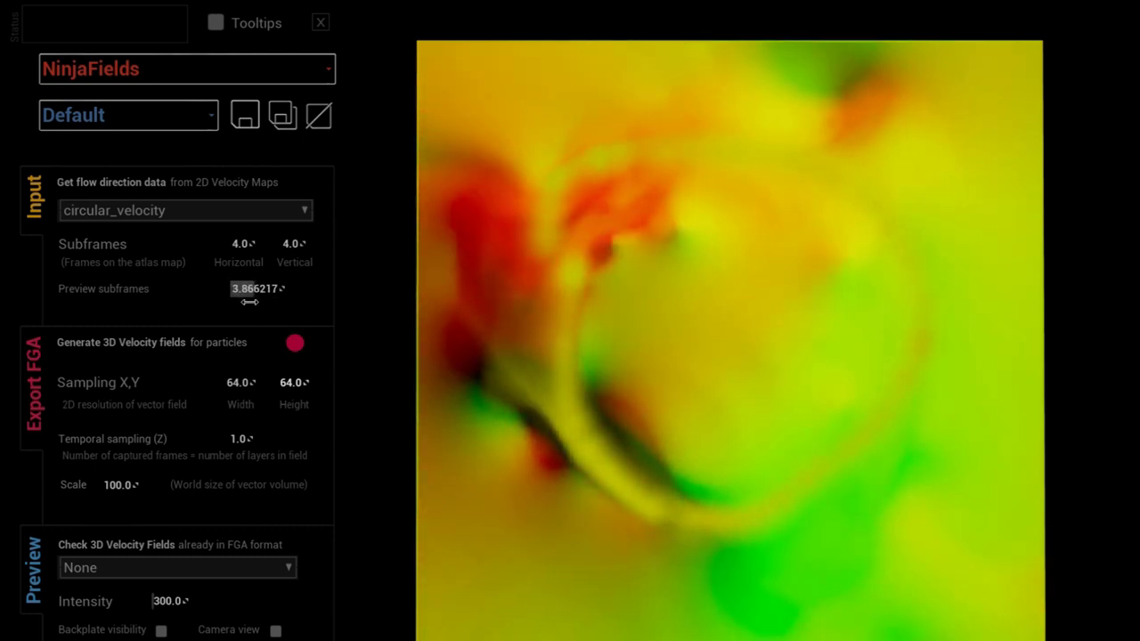
click(258, 301)
text(3)
key(Return)
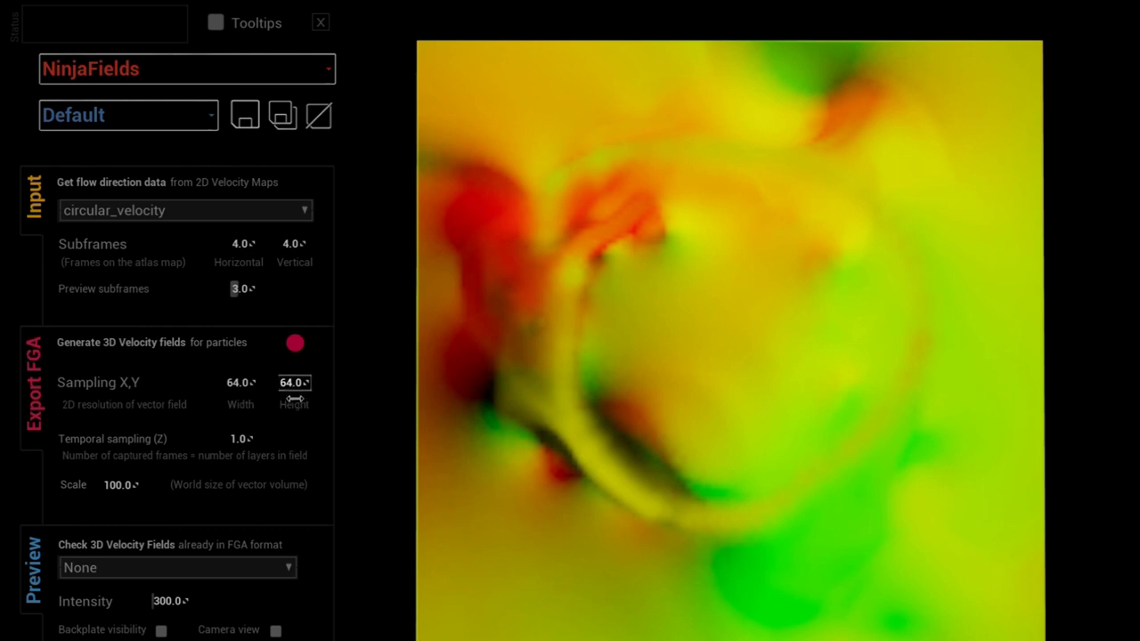
Generate the 3D vector field DT_FluidNinja_VectorField_Default_374, close the panel, and exit fullscreen.
click(294, 344)
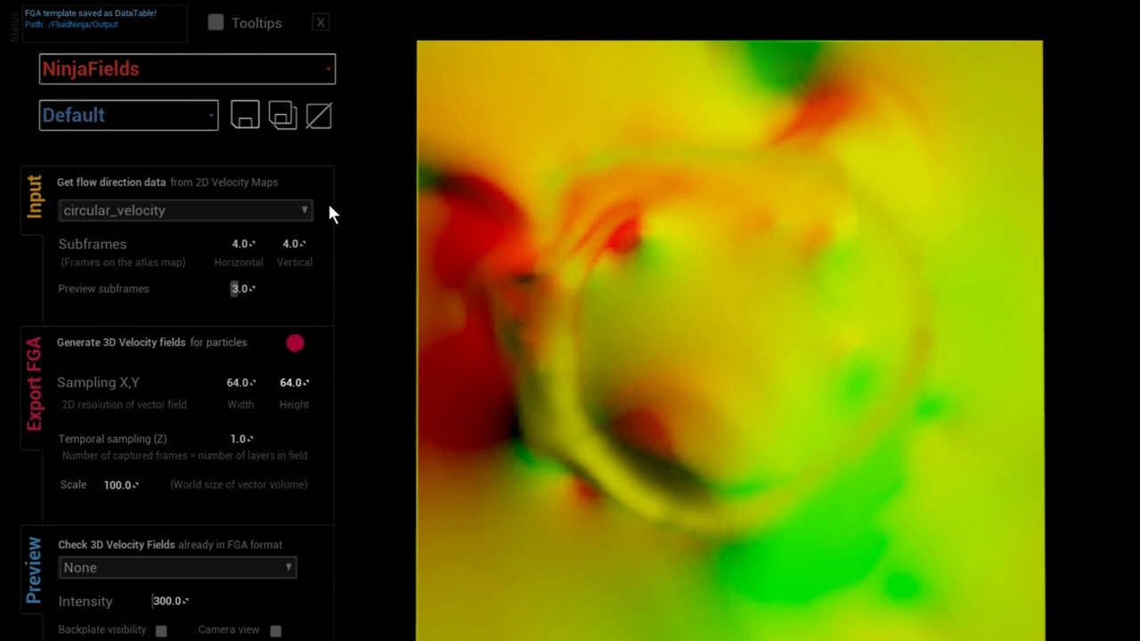
click(321, 21)
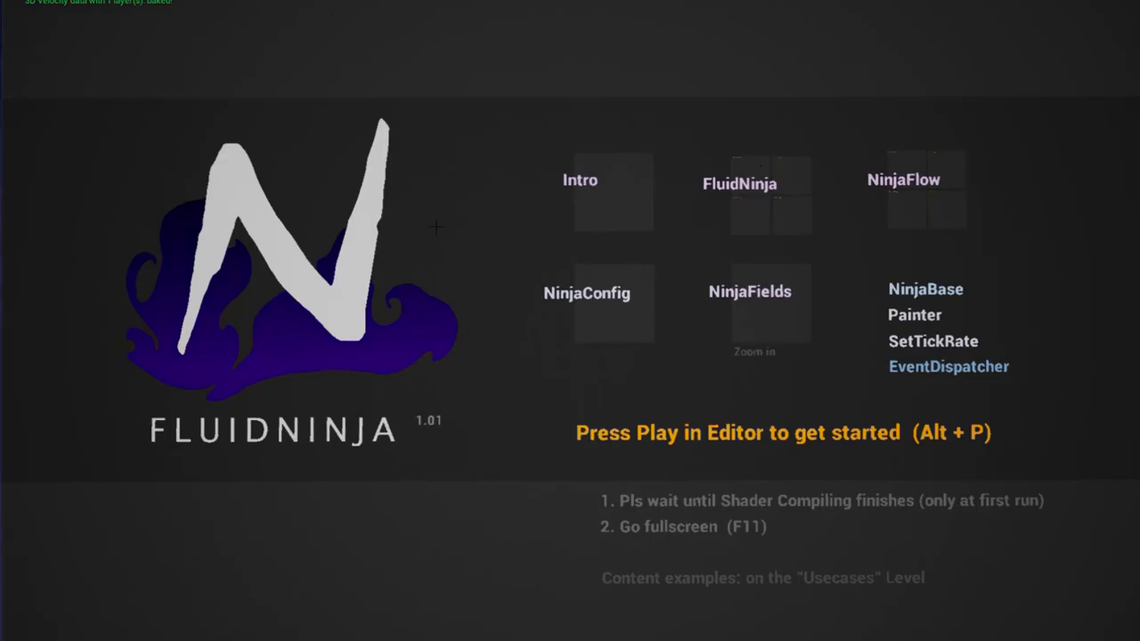
key(F11)
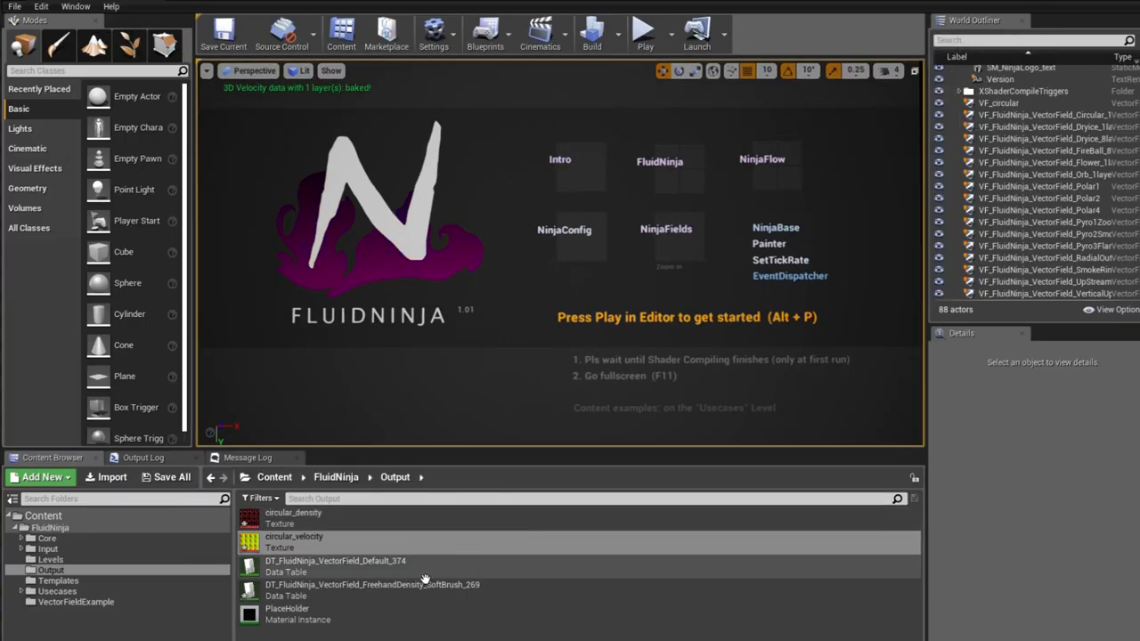
Select DT_FluidNinja_VectorField_Default_374 in Output, comparing it with the SoftBrush_269 data table.
click(425, 576)
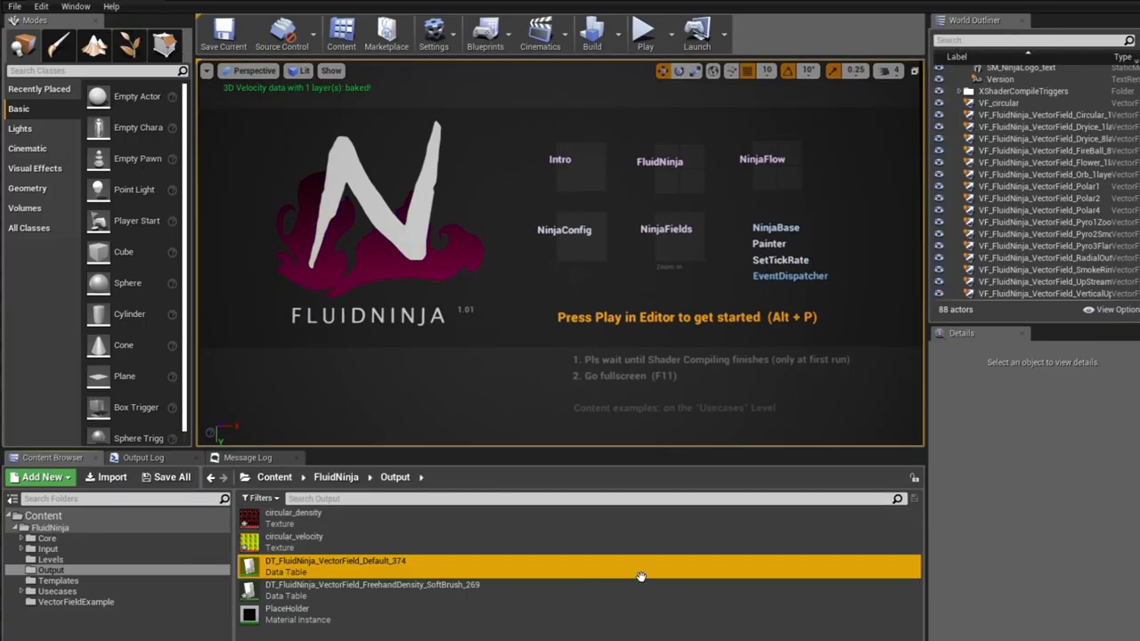
click(479, 598)
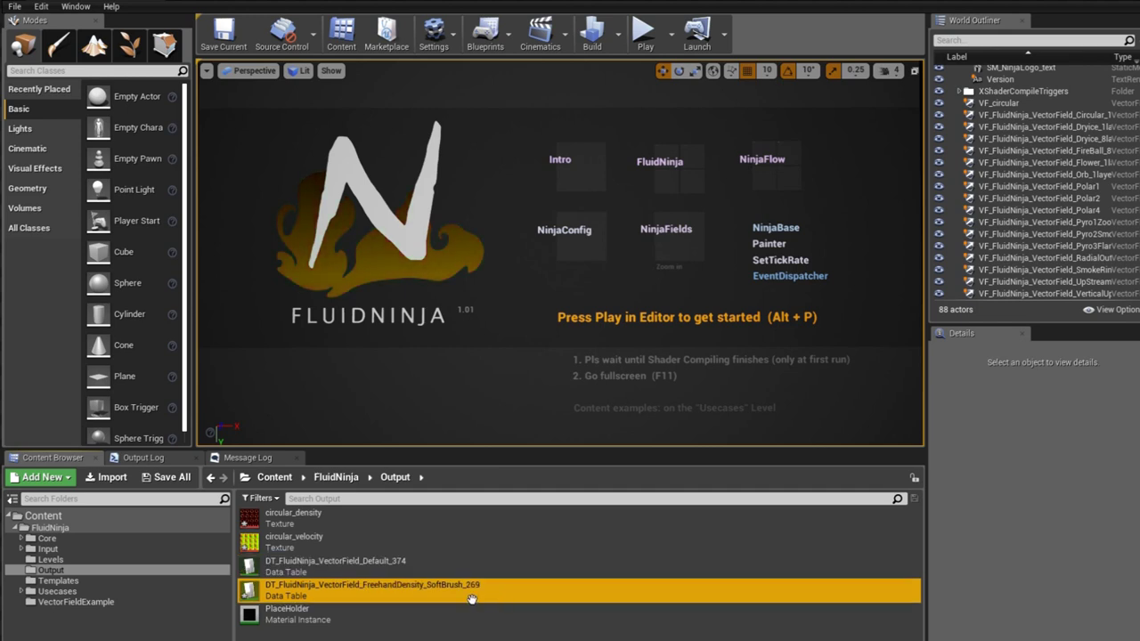
click(397, 572)
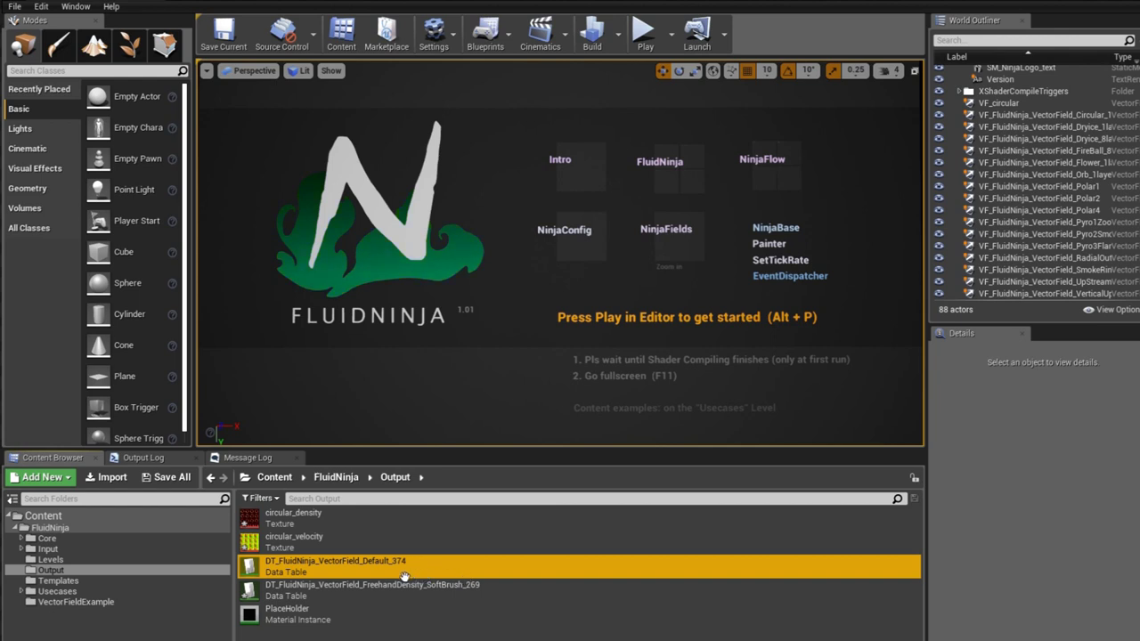
click(495, 593)
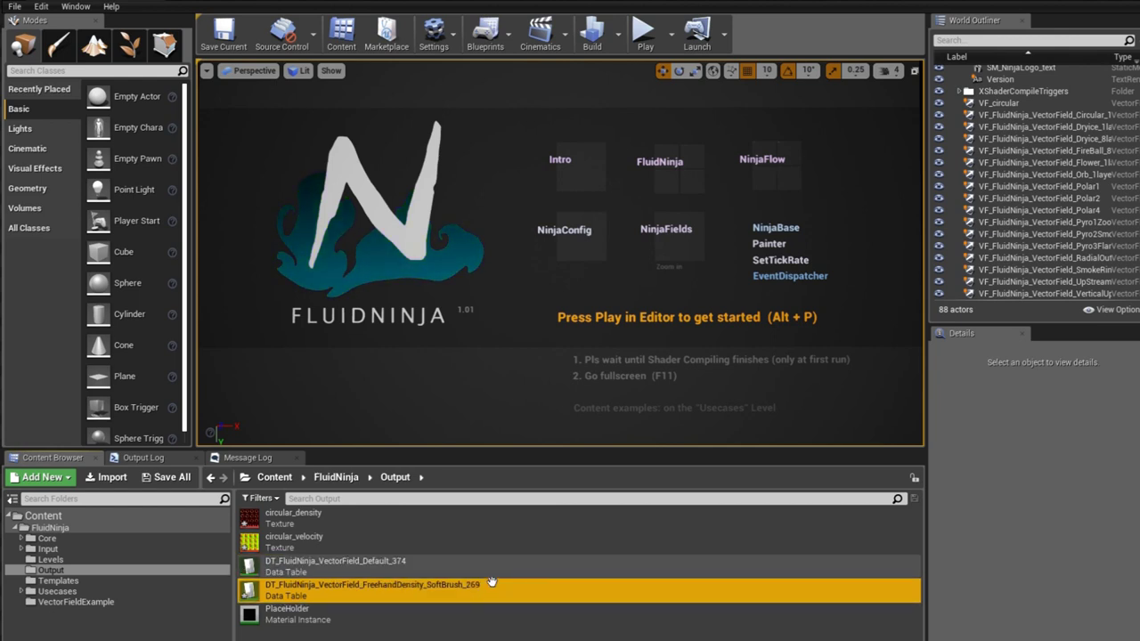
click(490, 576)
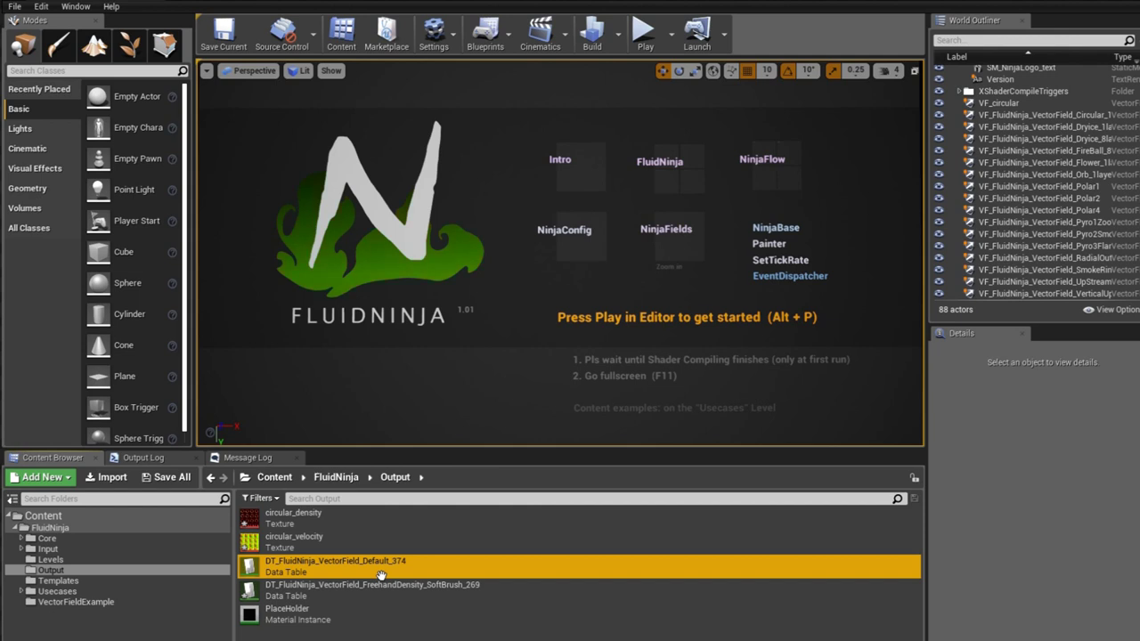
click(381, 575)
click(521, 624)
Reselect the Default_374 data table for export as circular.csv.
click(422, 575)
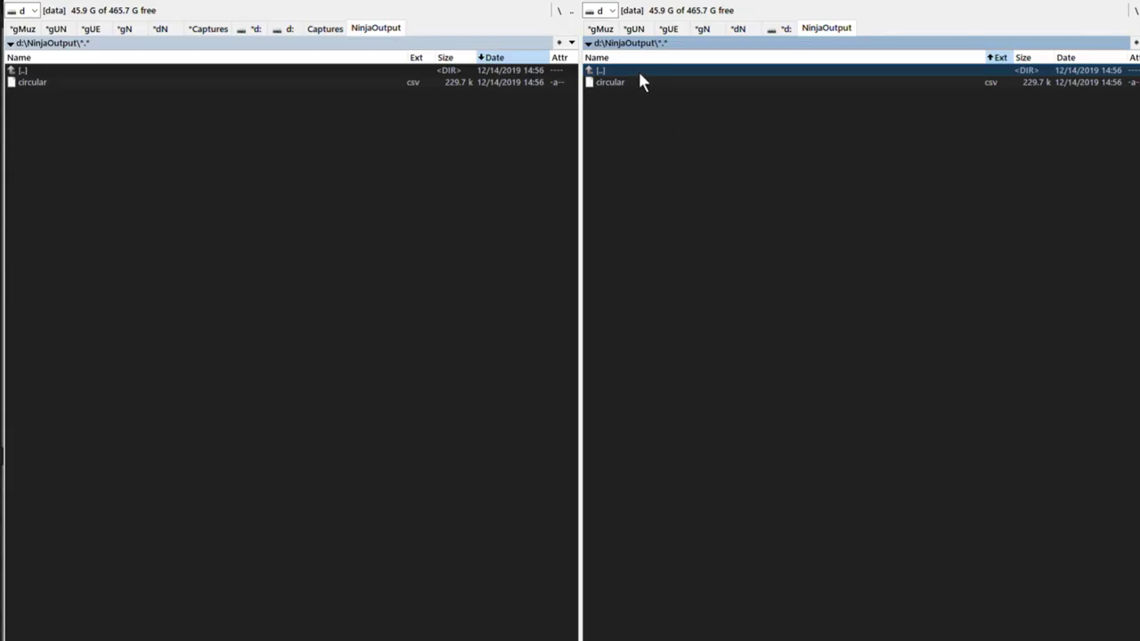
Quick View circular.csv and highlight its leading ---,DataColumn.DataRow, header text.
key(Down)
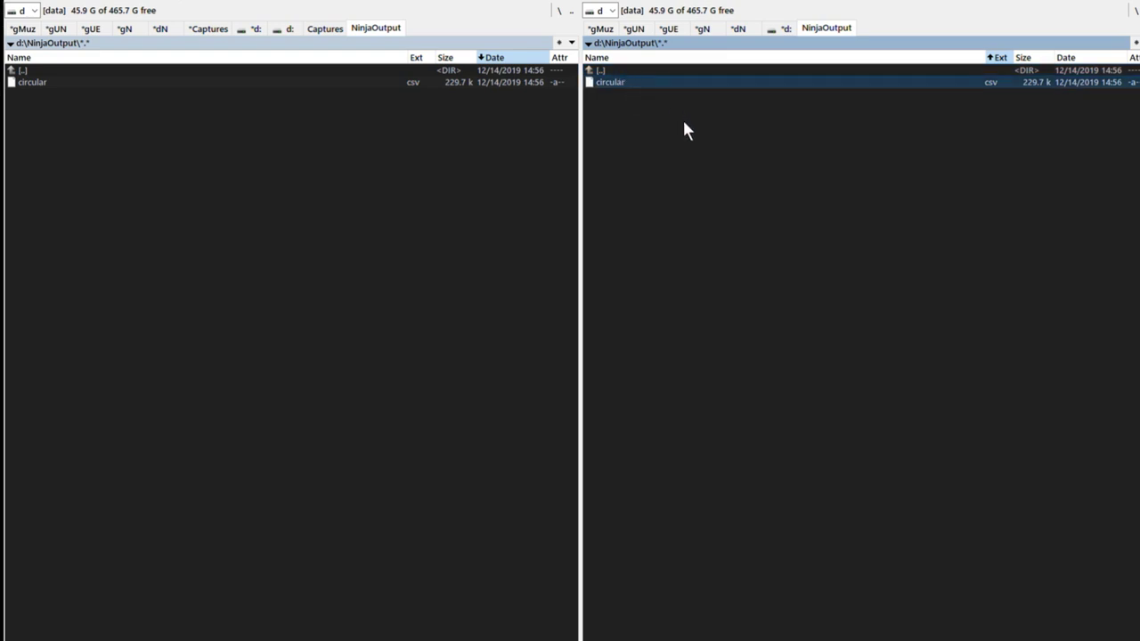
key(ctrl+q)
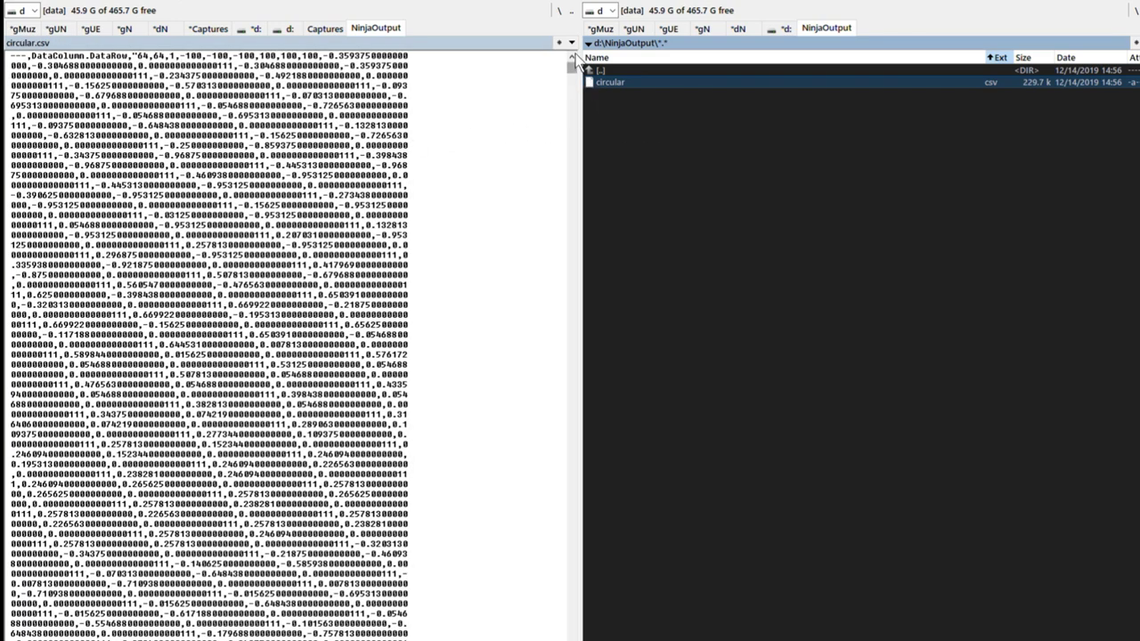
mouse_move(575, 64)
mouse_down()
mouse_move(570, 143)
mouse_move(573, 42)
mouse_up()
drag(141, 55, 10, 56)
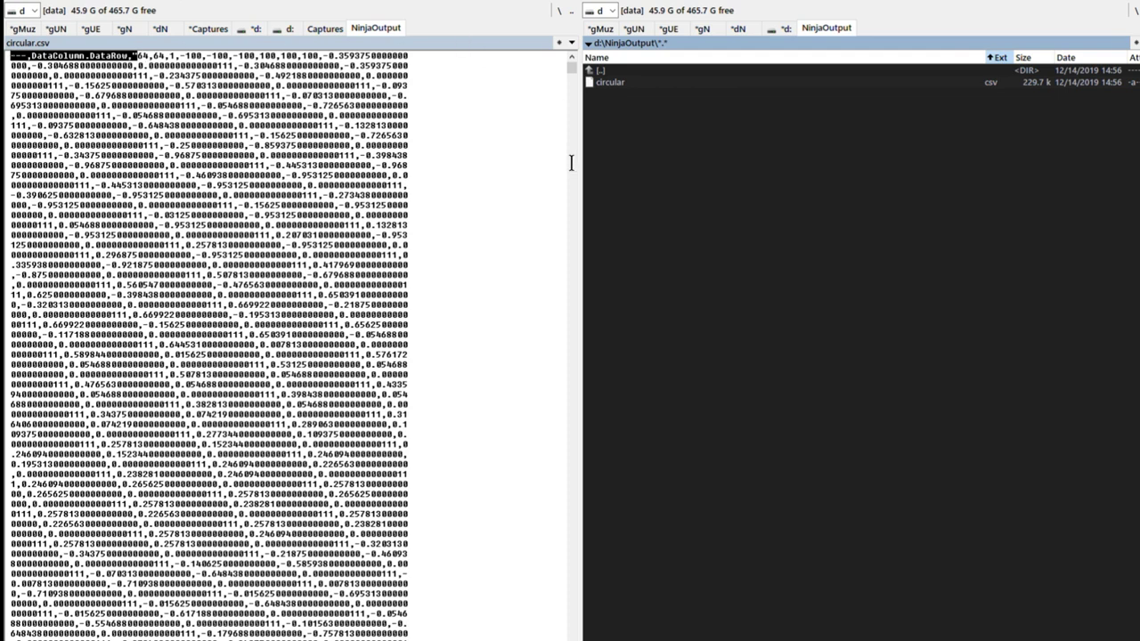
key(ctrl+q)
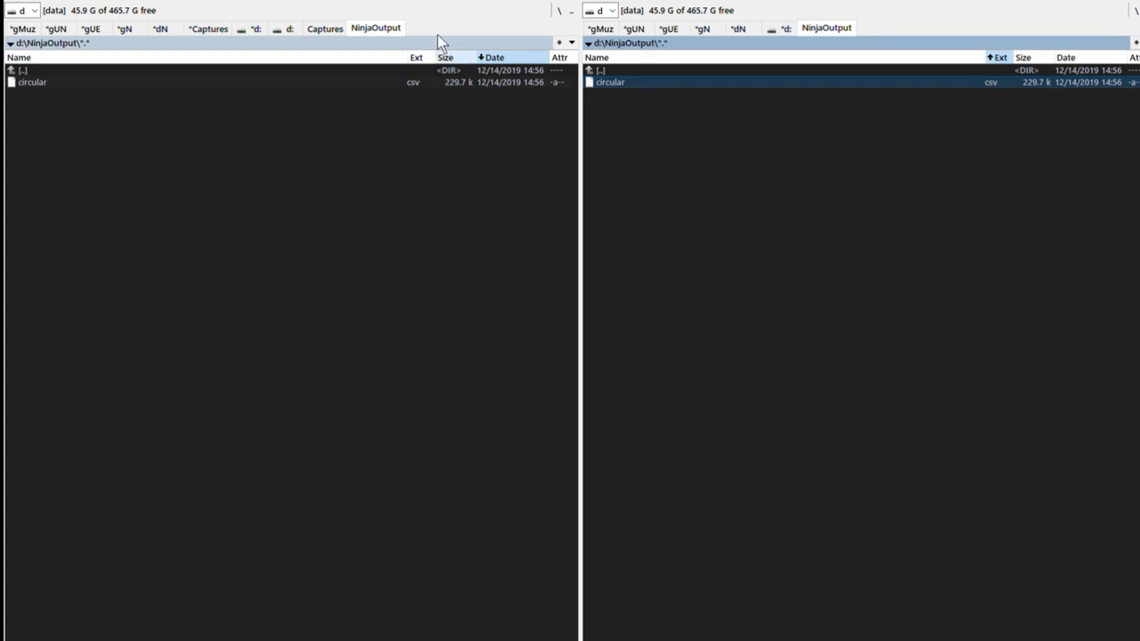
key(ctrl+q)
drag(138, 56, 11, 55)
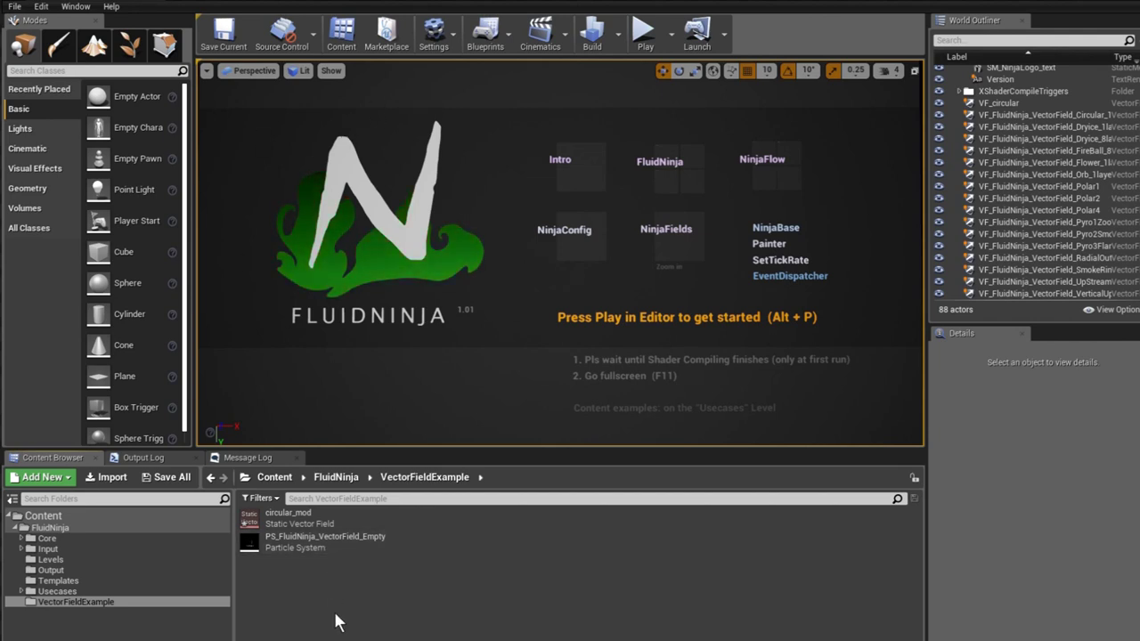
Open the circular_mod vector field to confirm it is 64 × 64 × 1, then return to the level.
click(383, 518)
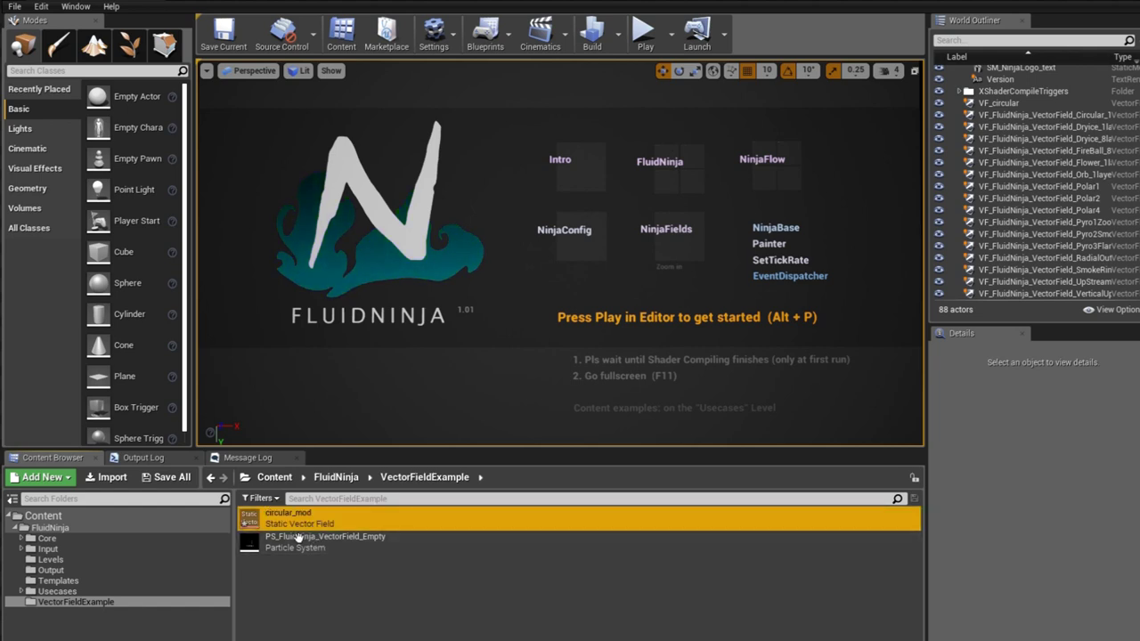
double_click(294, 518)
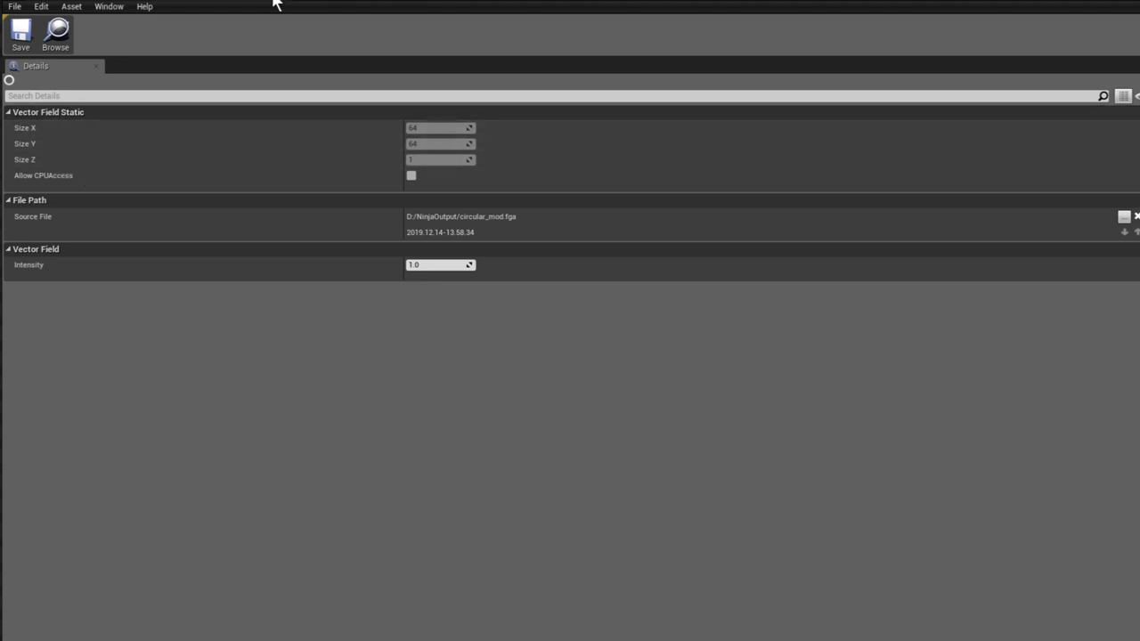
key(alt+Tab)
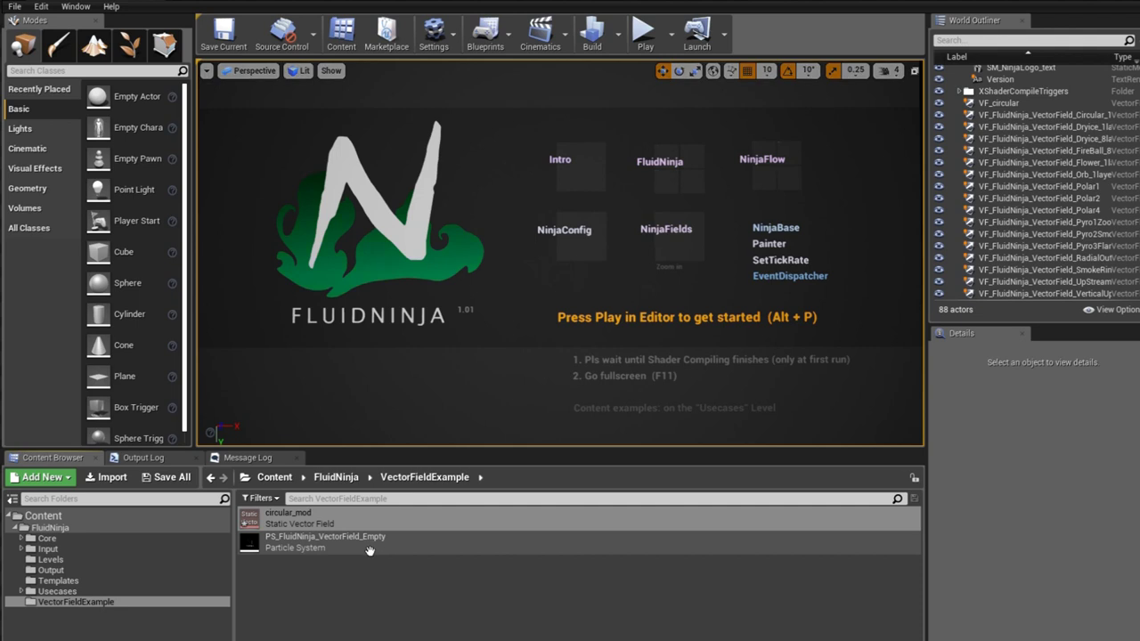
In PS_FluidNinja_VectorField_Empty, select the Local Vector Field module and assign circular_mod.
double_click(323, 545)
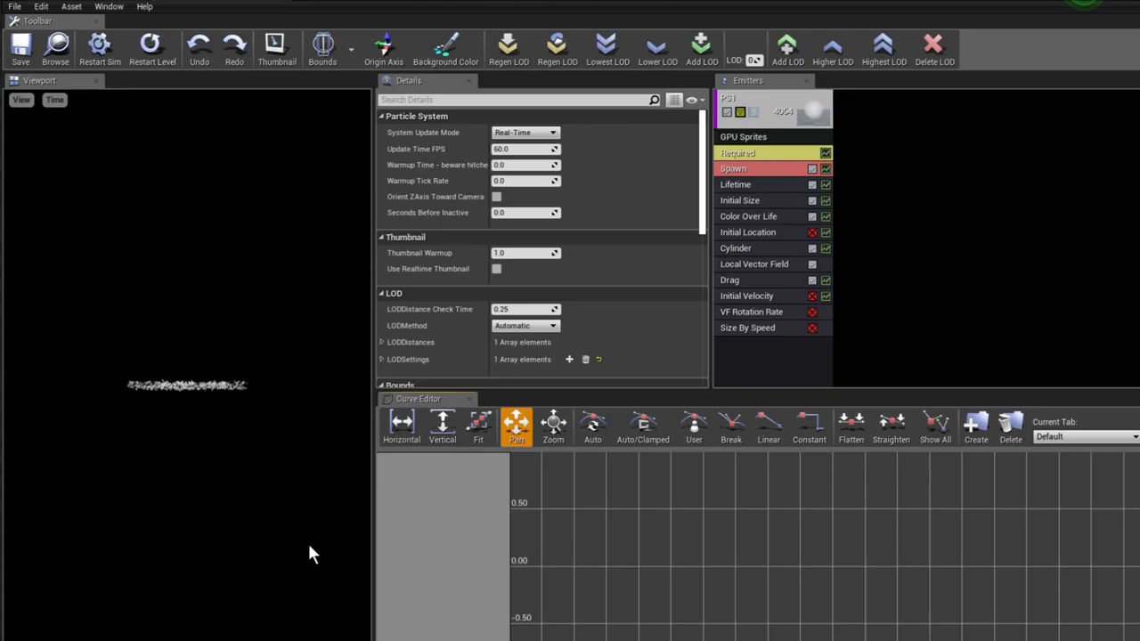
drag(219, 377, 219, 423)
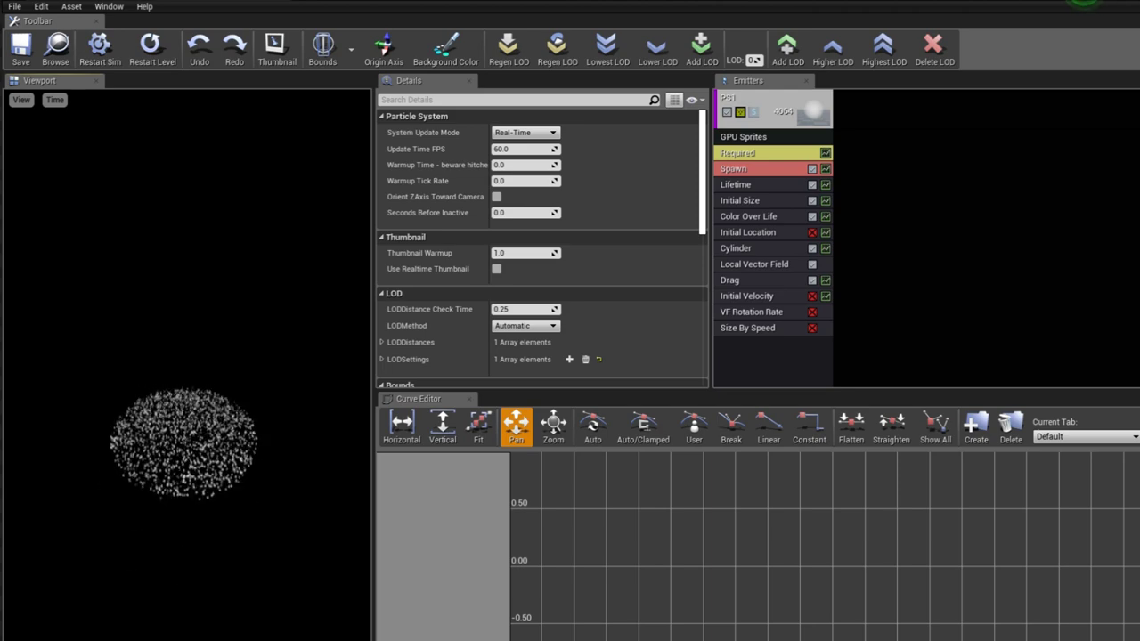
scroll(187, 446, up, 10)
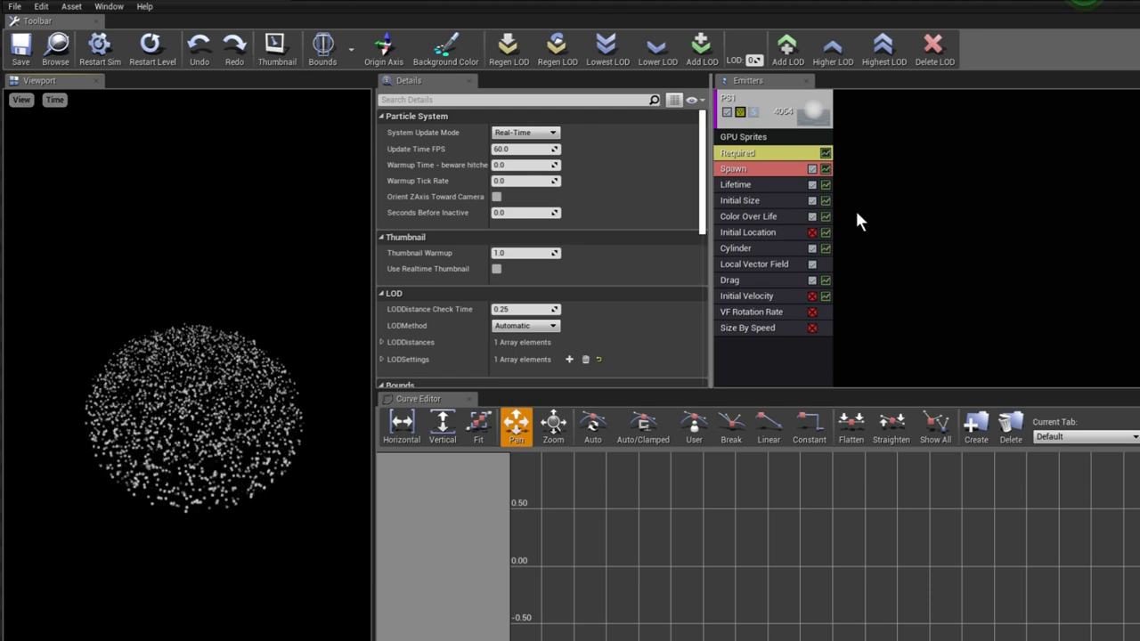
click(749, 264)
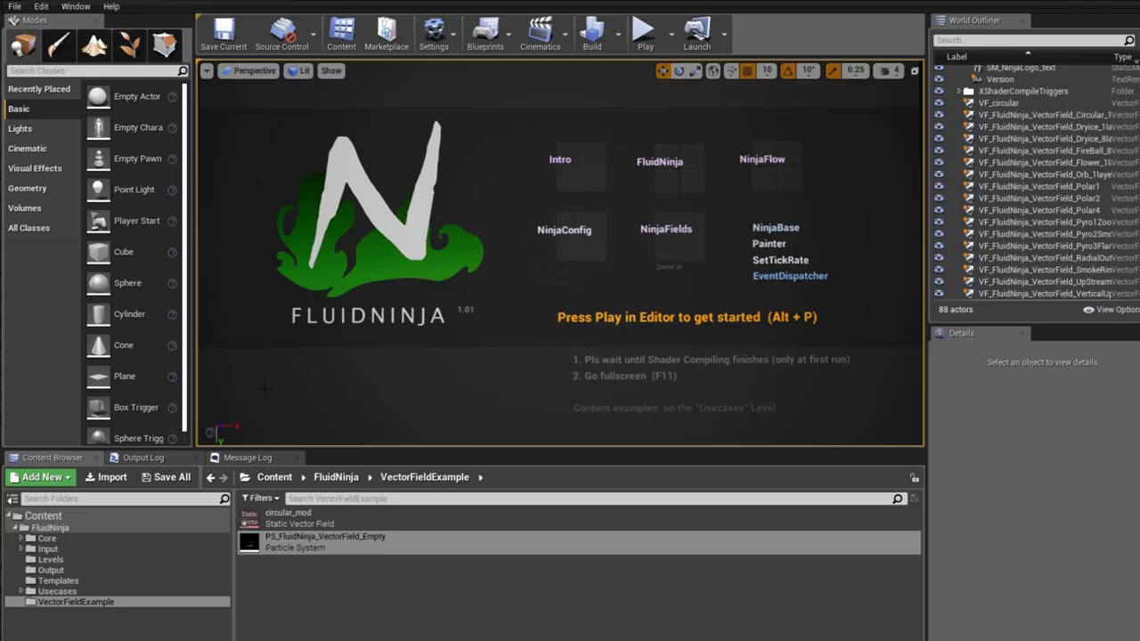
click(303, 523)
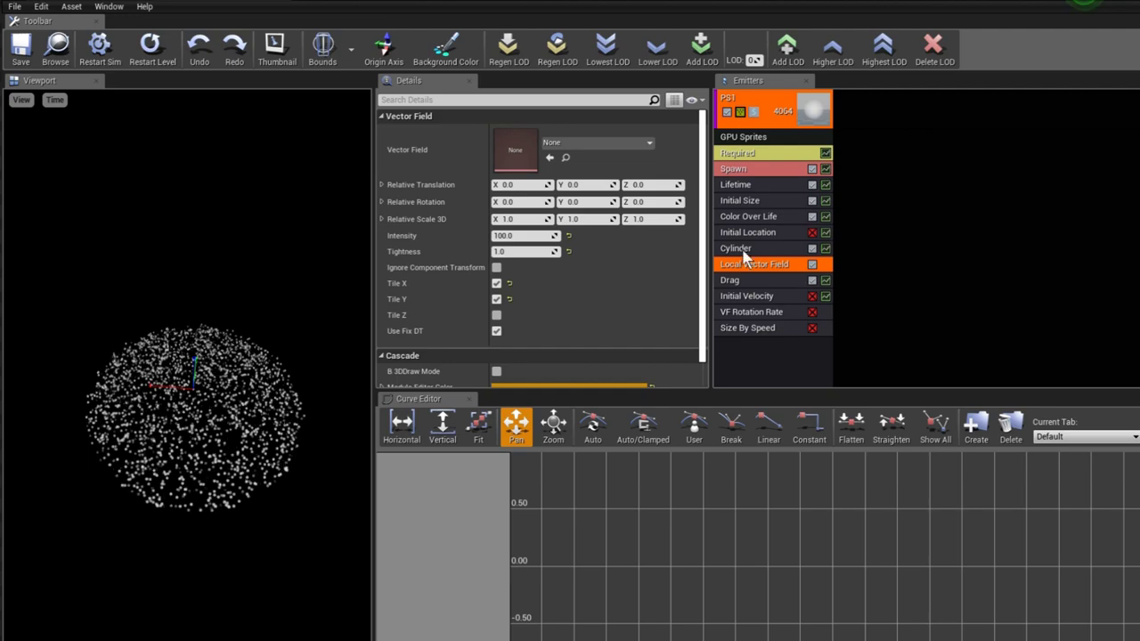
click(550, 157)
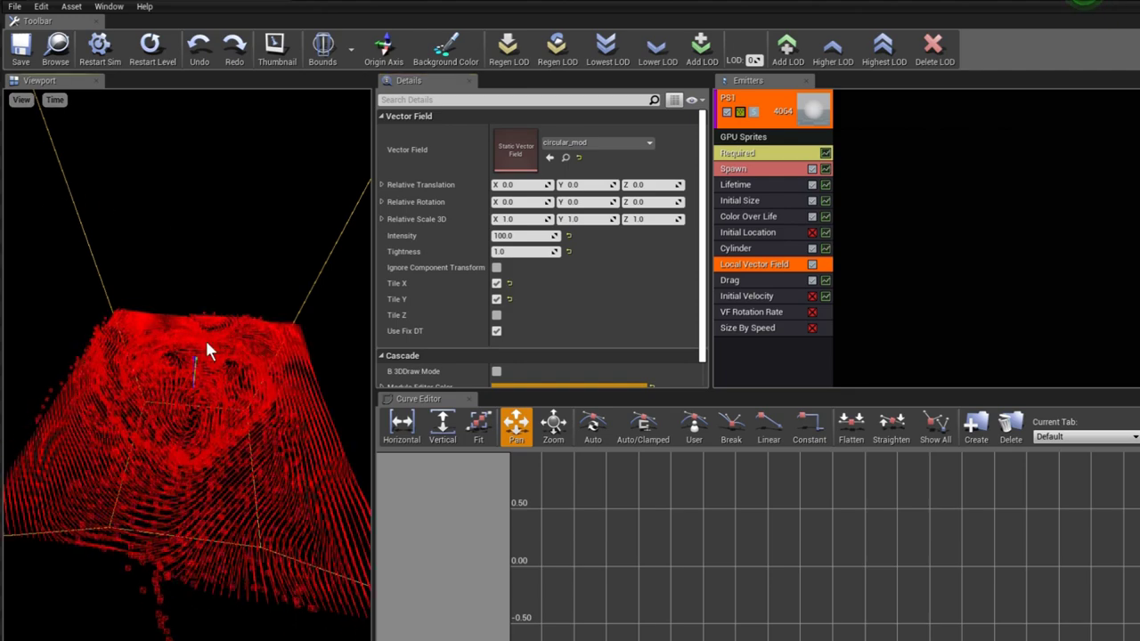
Orbit and zoom the Cascade preview to watch the particles follow circular_mod.
mouse_move(203, 336)
mouse_down()
mouse_move(170, 337)
mouse_move(176, 403)
mouse_move(205, 337)
mouse_move(205, 352)
mouse_move(199, 338)
mouse_up()
scroll(205, 338, up, 2)
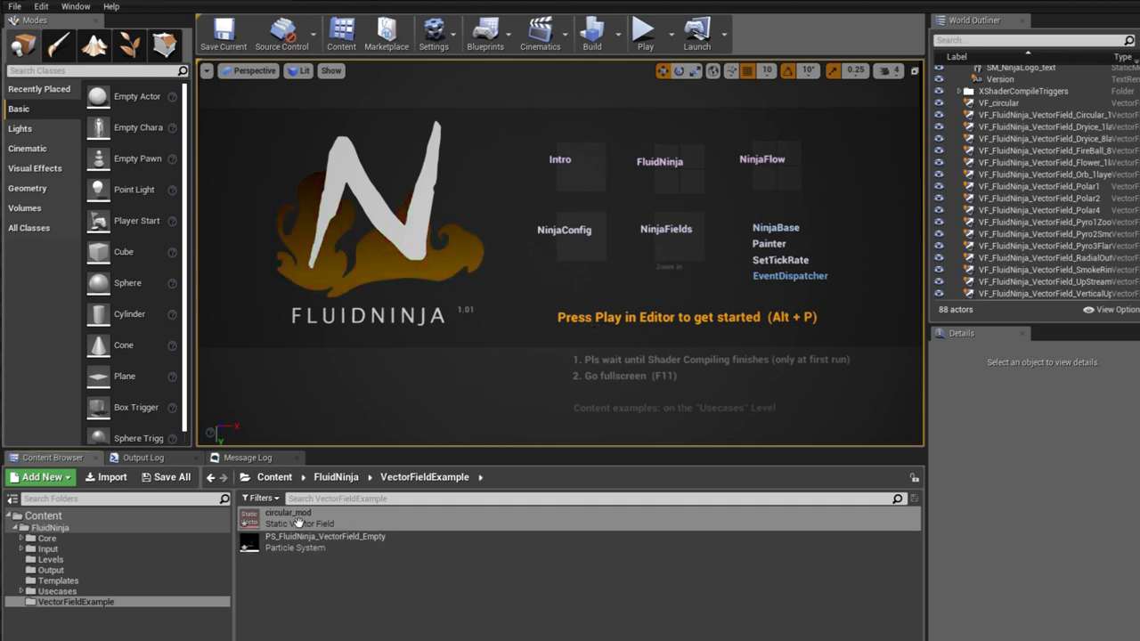
List available vector fields on NinjaFields, build their preview actors, and go full-screen.
drag(319, 345, 328, 339)
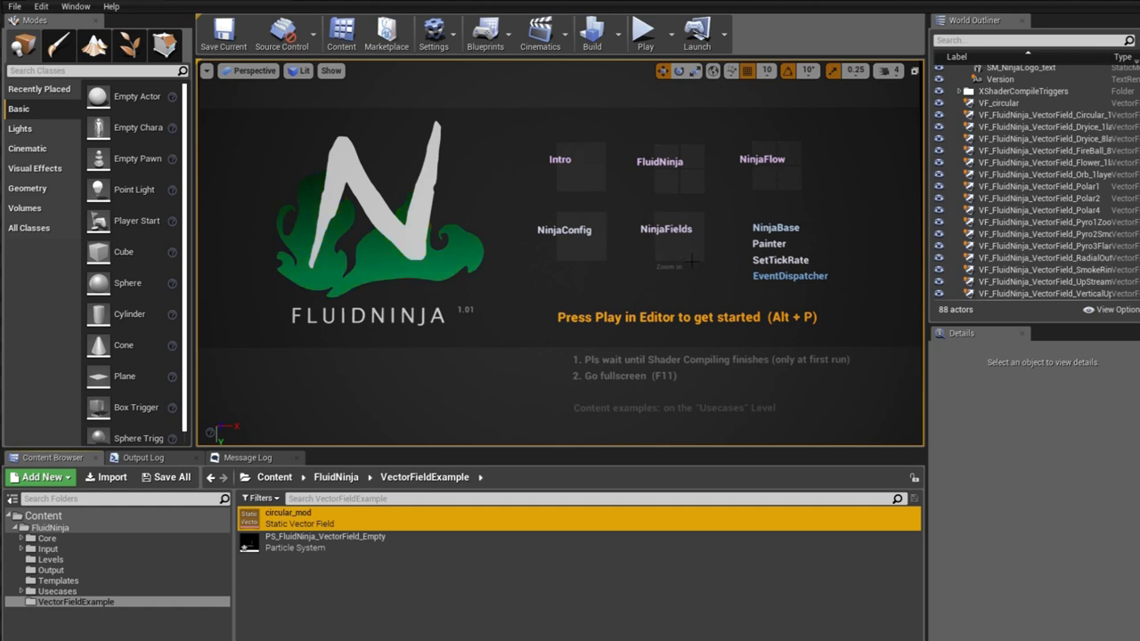
click(688, 259)
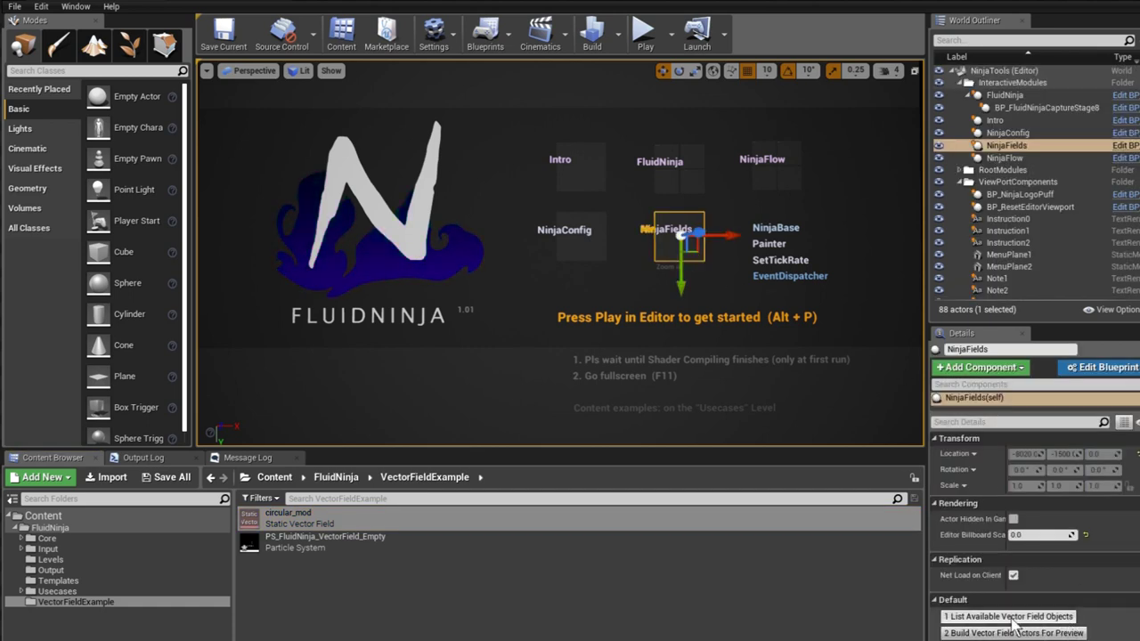
click(1013, 617)
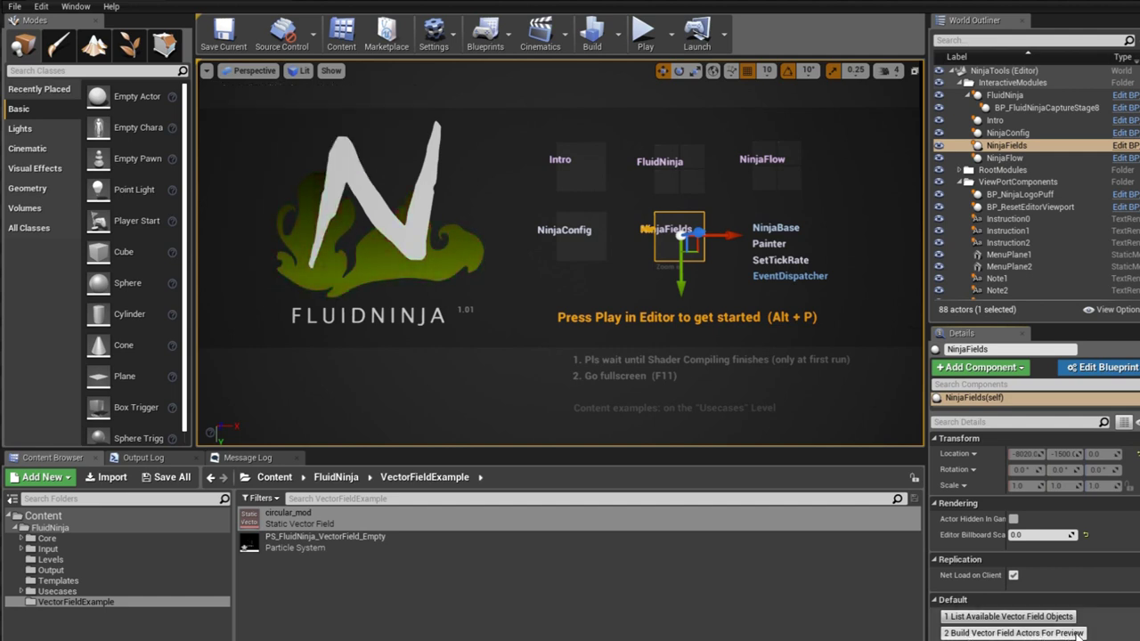
click(1069, 633)
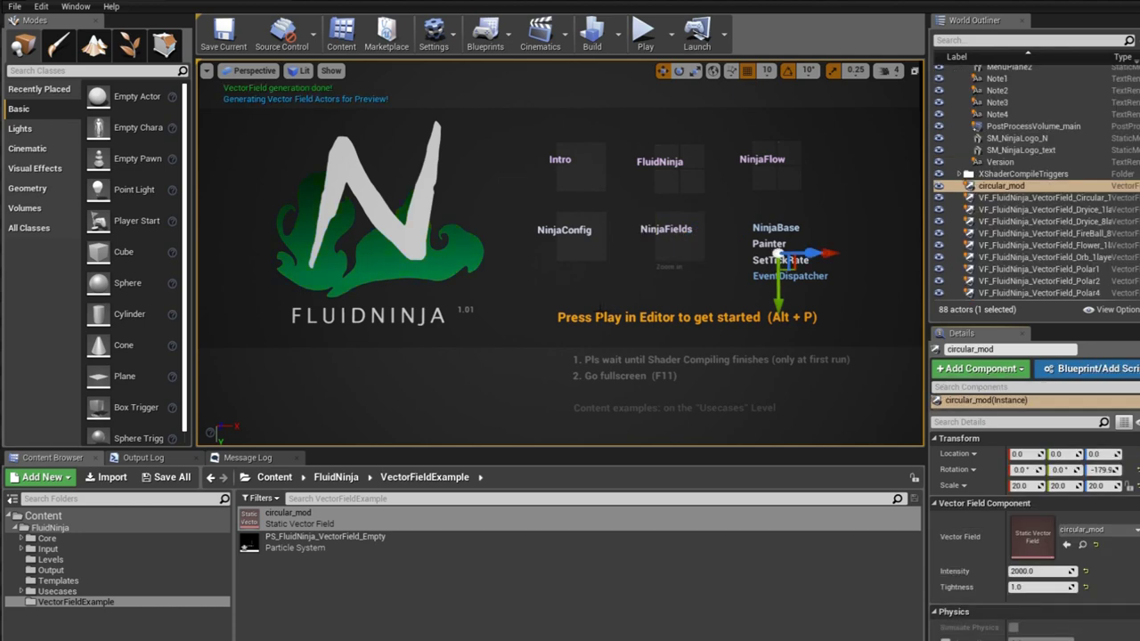
key(F11)
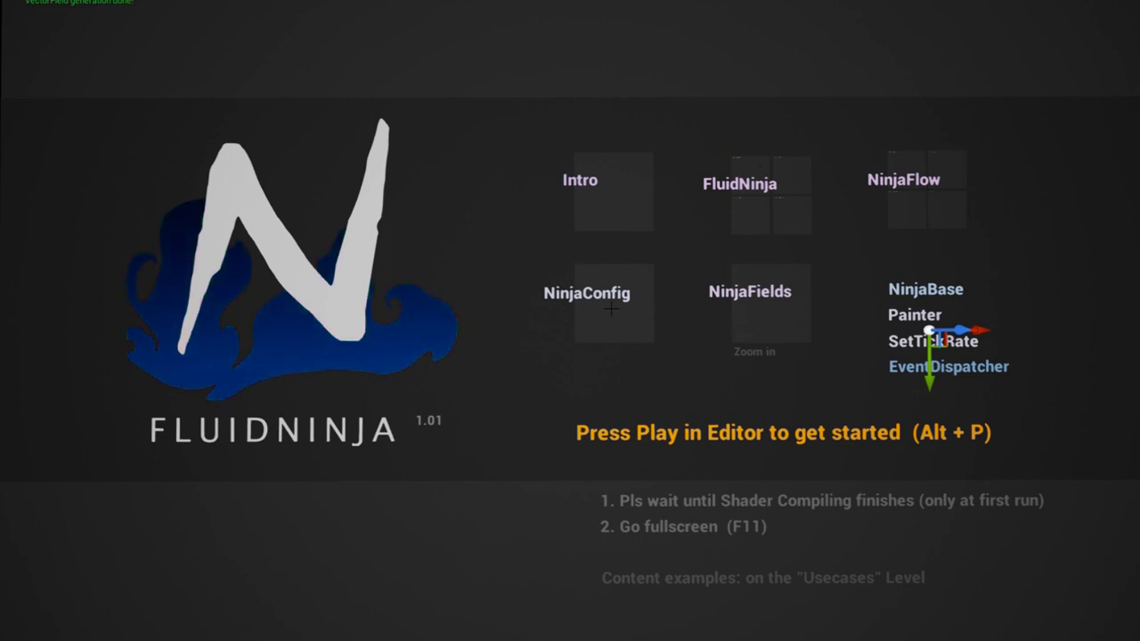
Play the level, switch to the NinjaFields module, and preview circular_mod.
key(alt+p)
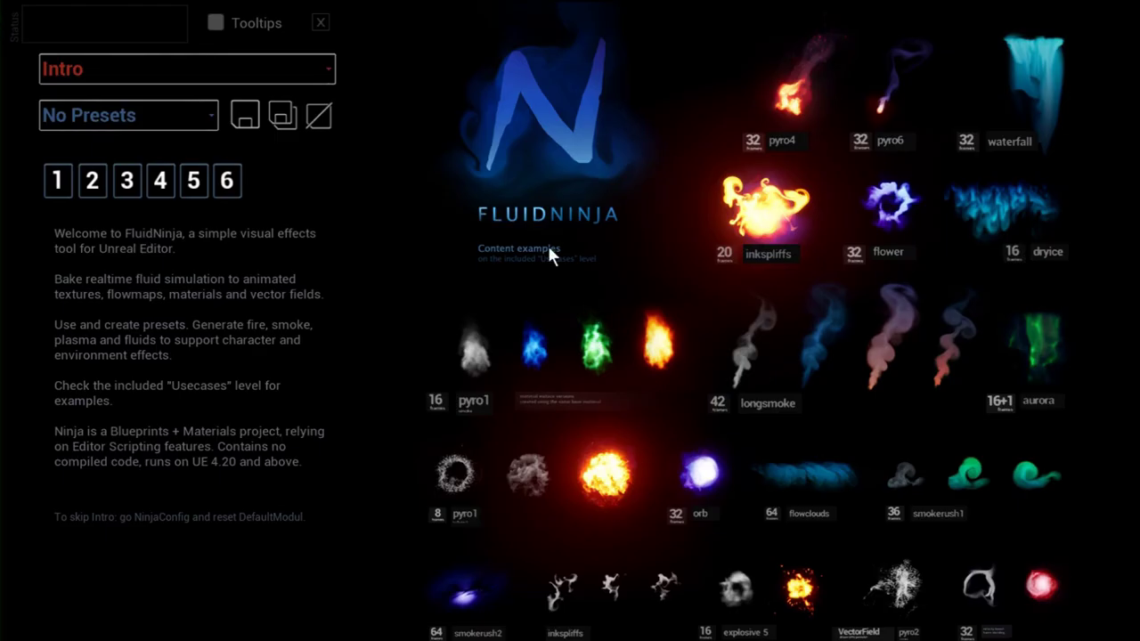
click(79, 80)
click(95, 160)
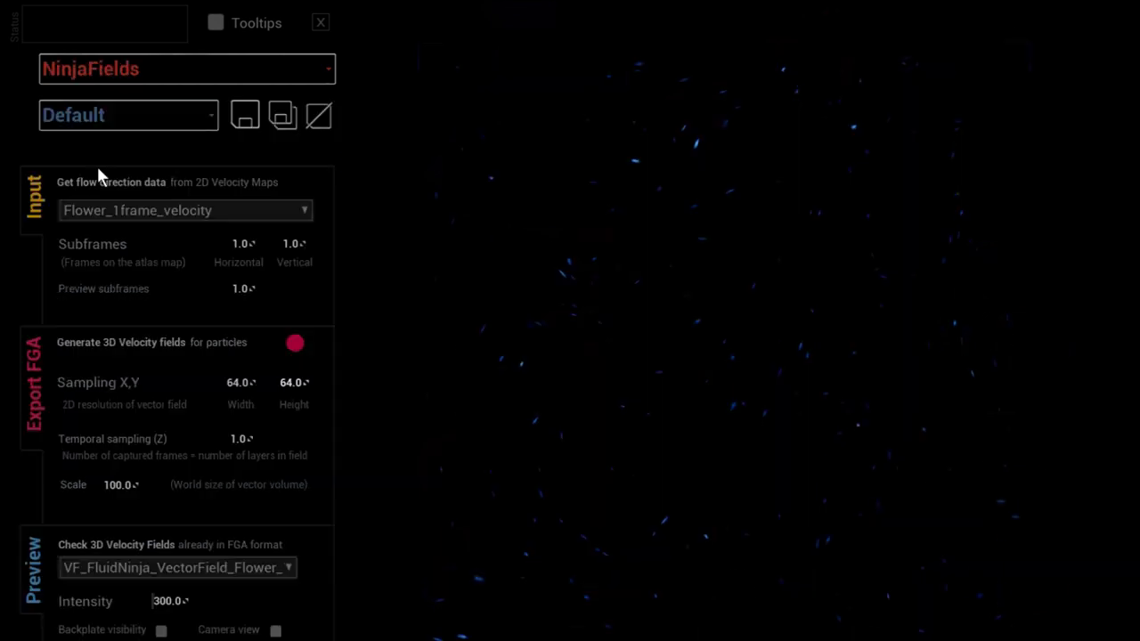
click(121, 210)
click(116, 226)
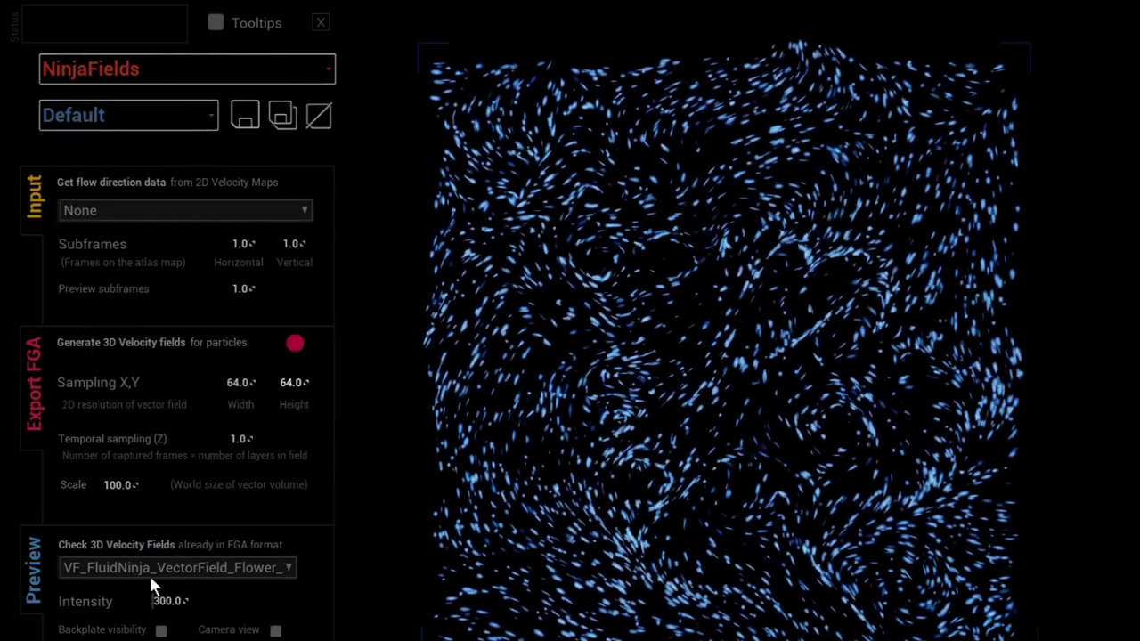
click(149, 570)
click(81, 264)
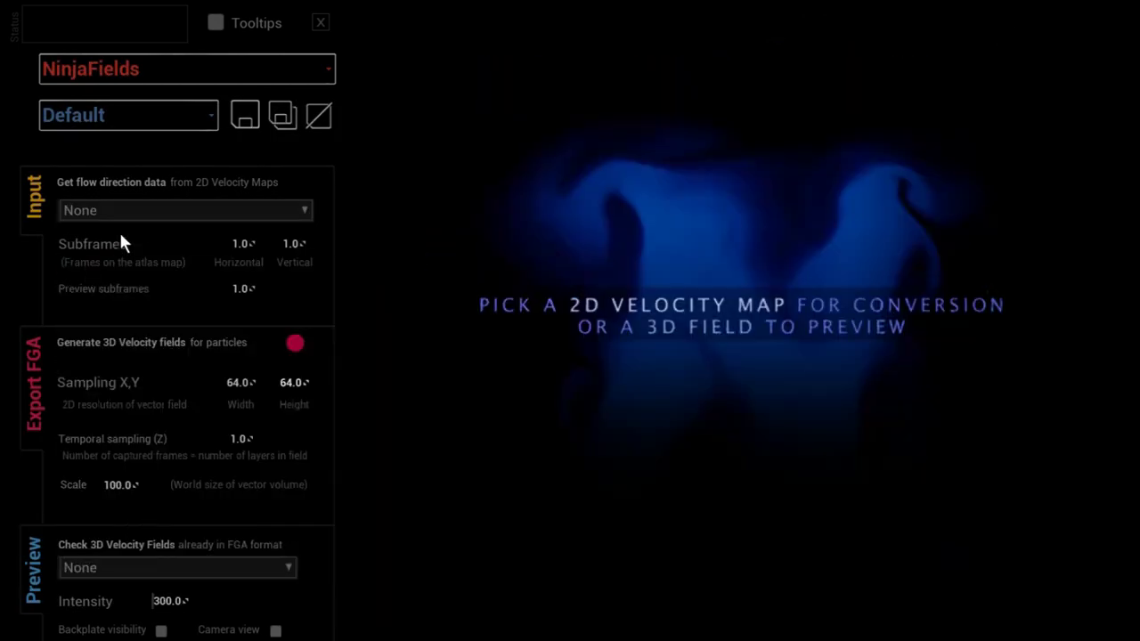
click(149, 569)
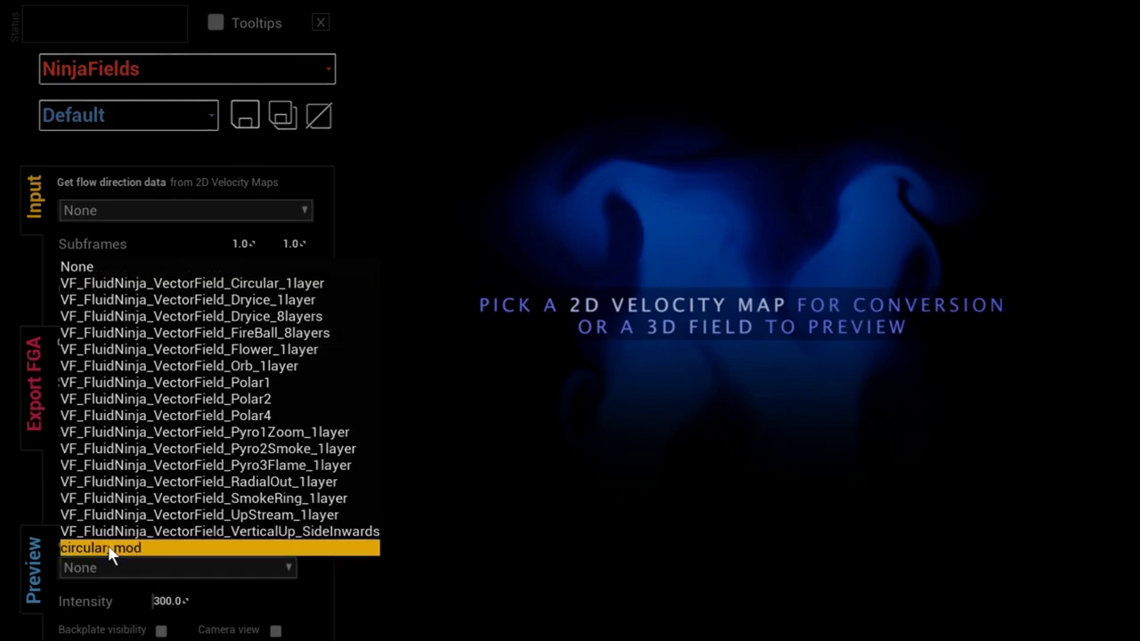
click(111, 548)
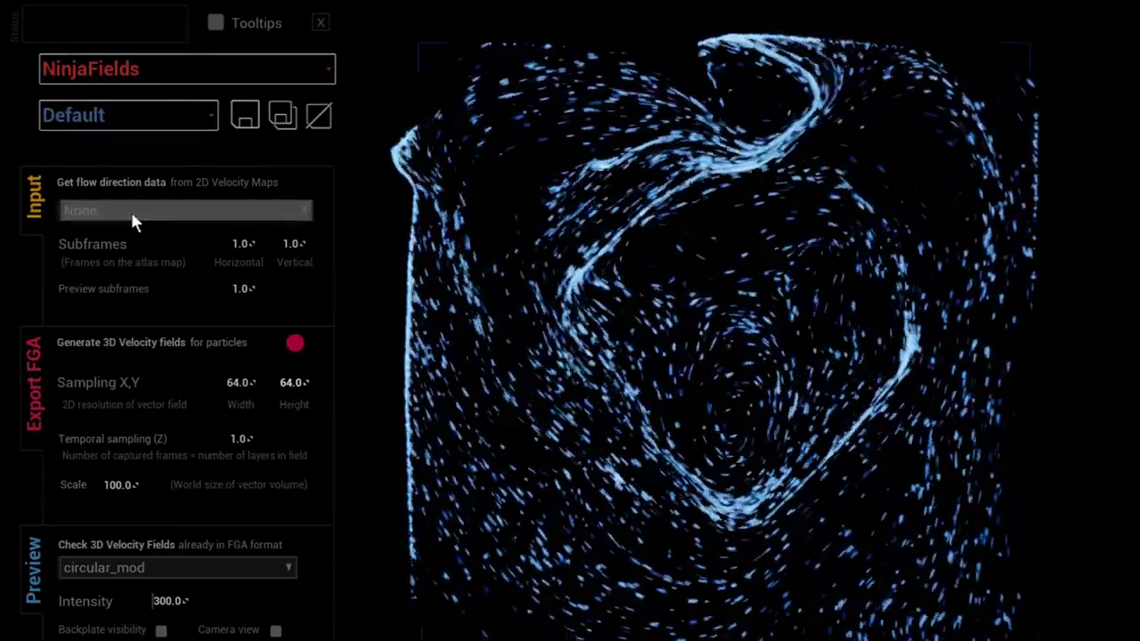
Choose circular_velocity as the input velocity map.
click(130, 209)
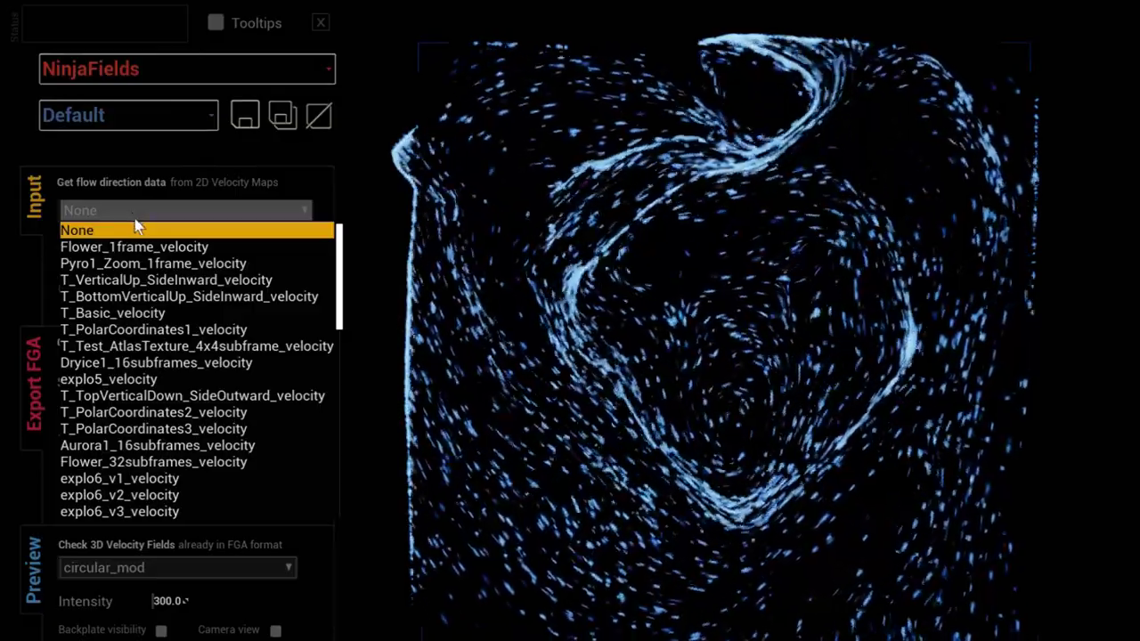
scroll(146, 325, down, 5)
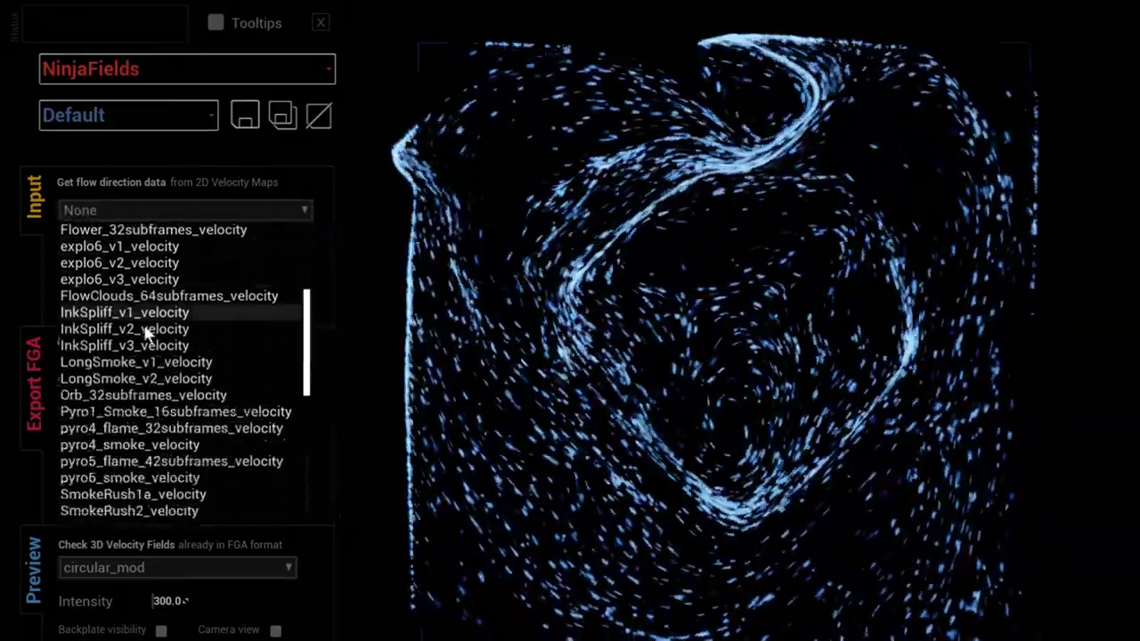
scroll(145, 327, down, 4)
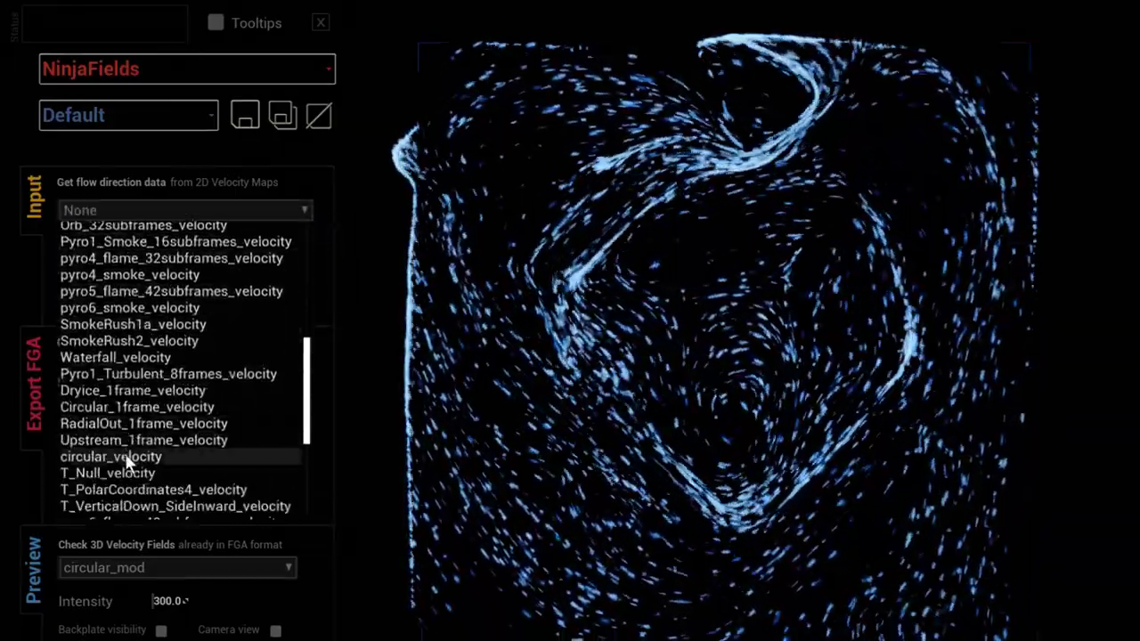
click(124, 456)
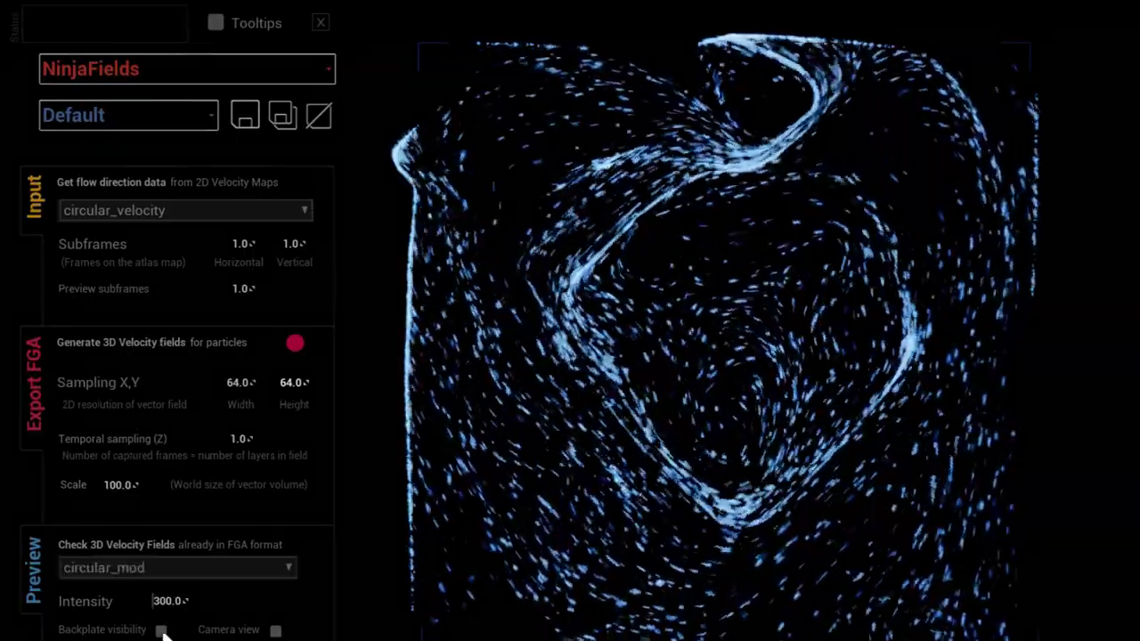
Set Subframes Horizontal and Vertical to 4 and raise preview Intensity to about 1633.
click(161, 631)
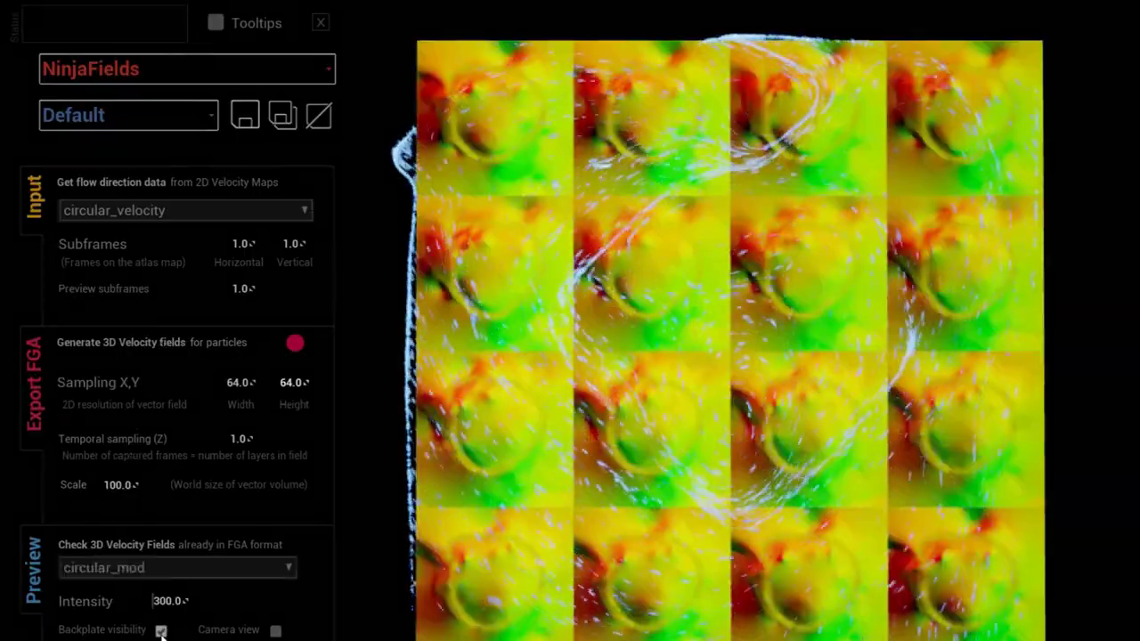
click(263, 260)
text(4)
key(Tab)
text(4)
key(Tab)
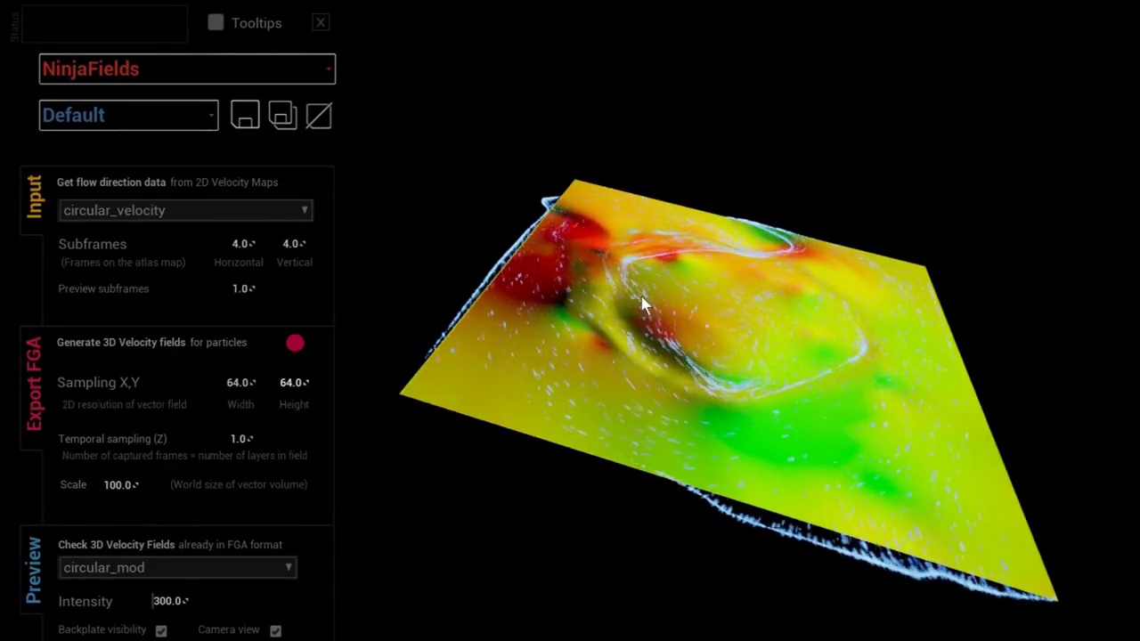
click(160, 630)
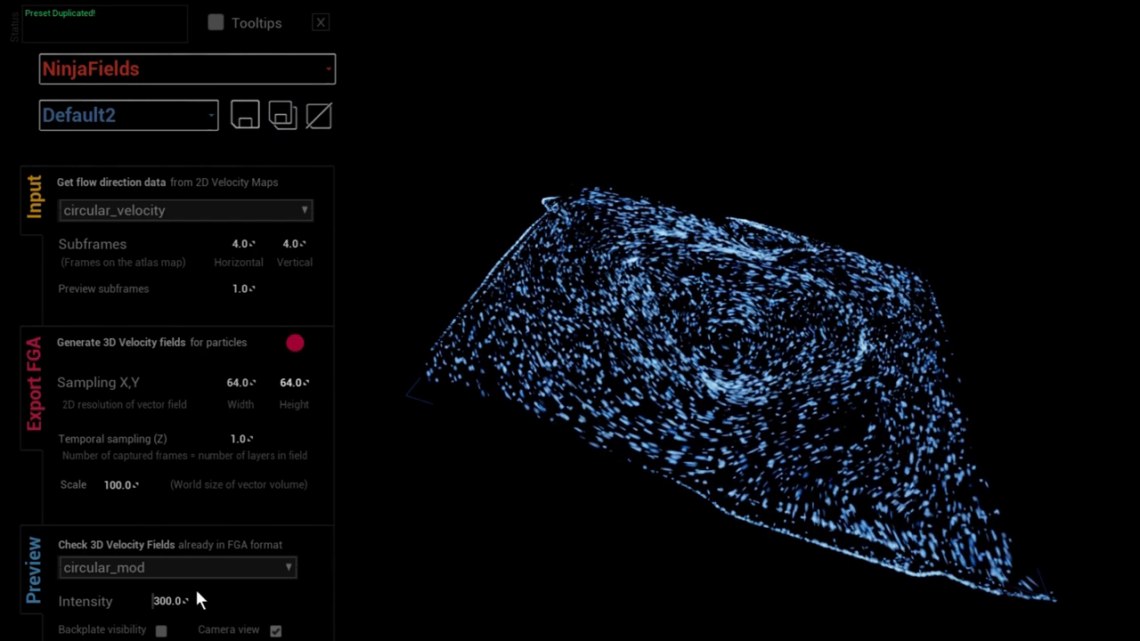
drag(186, 600, 186, 568)
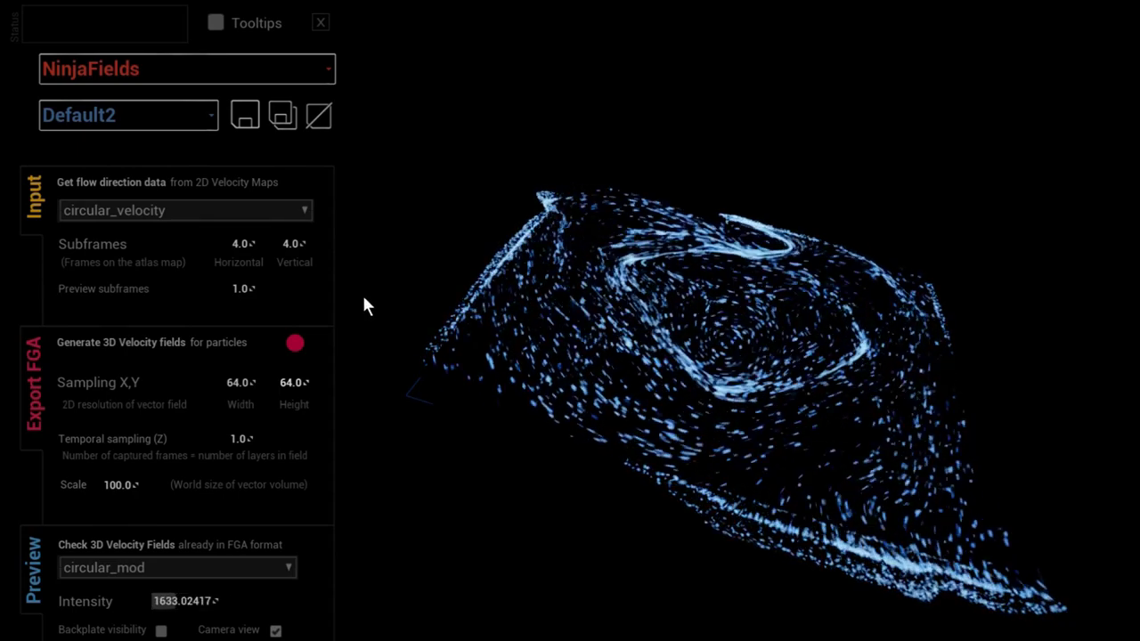